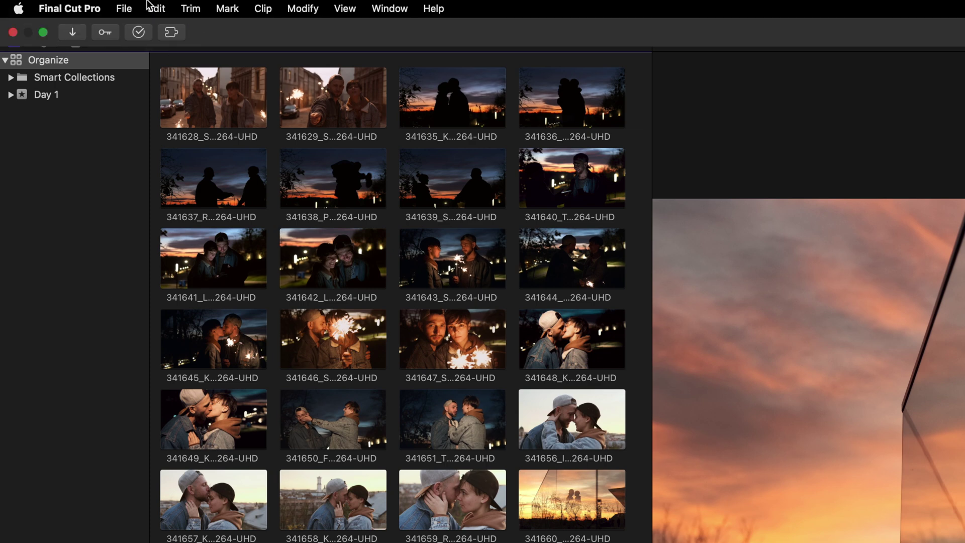
Create a new event named 'Day 2' in the Organize library via File > New > Event
click(131, 9)
mouse_move(138, 32)
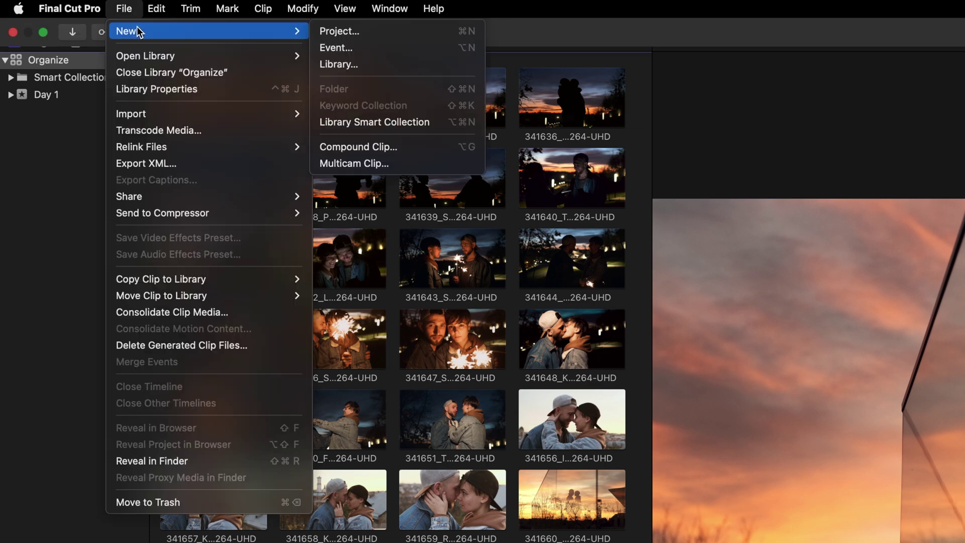
click(337, 47)
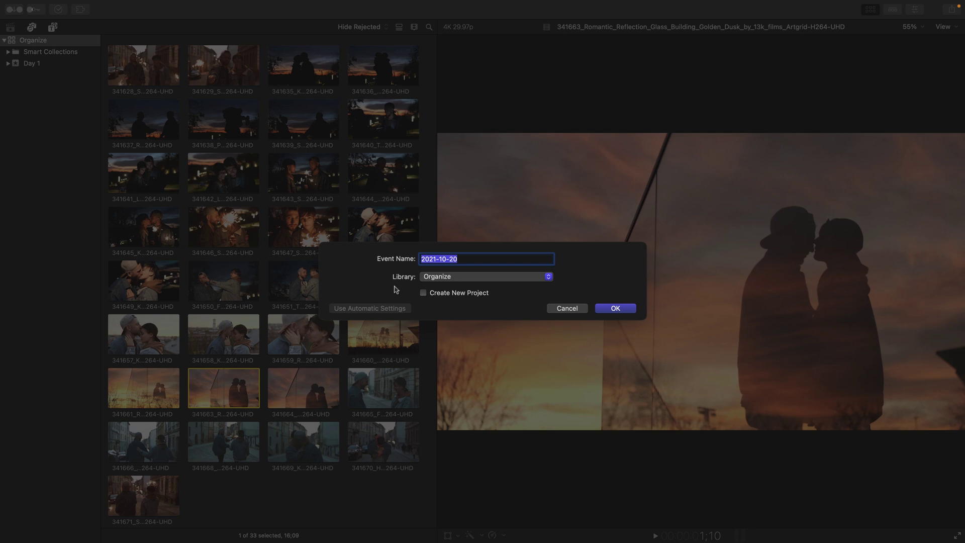
click(461, 258)
drag(462, 258, 422, 255)
text(Day 2)
click(616, 308)
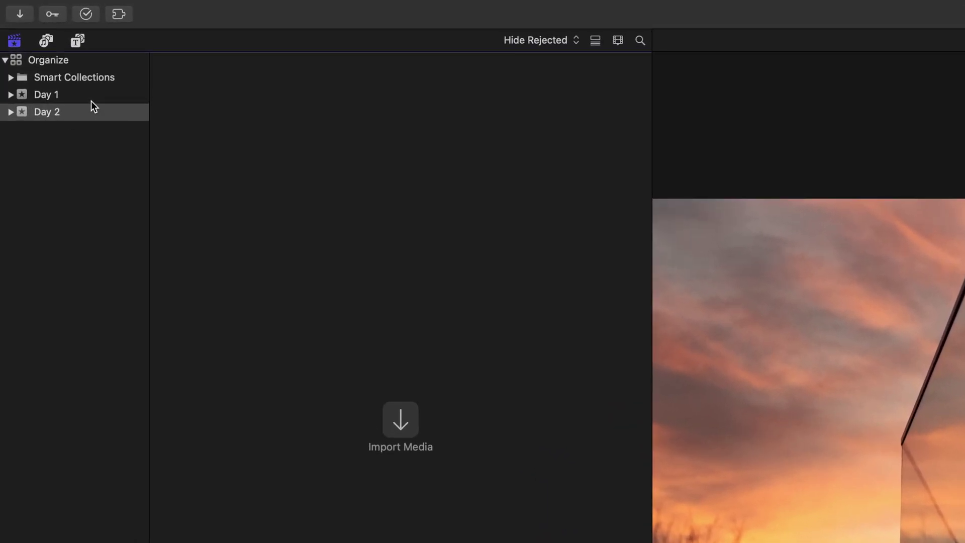
Move the 19 clips from 341628 through 341651 out of Day 1 into the Day 2 event
click(53, 95)
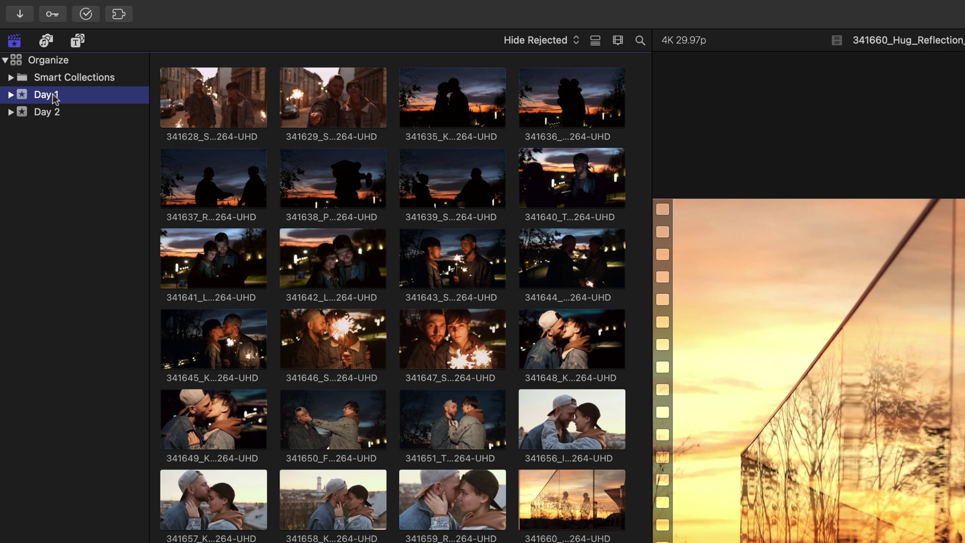
click(228, 107)
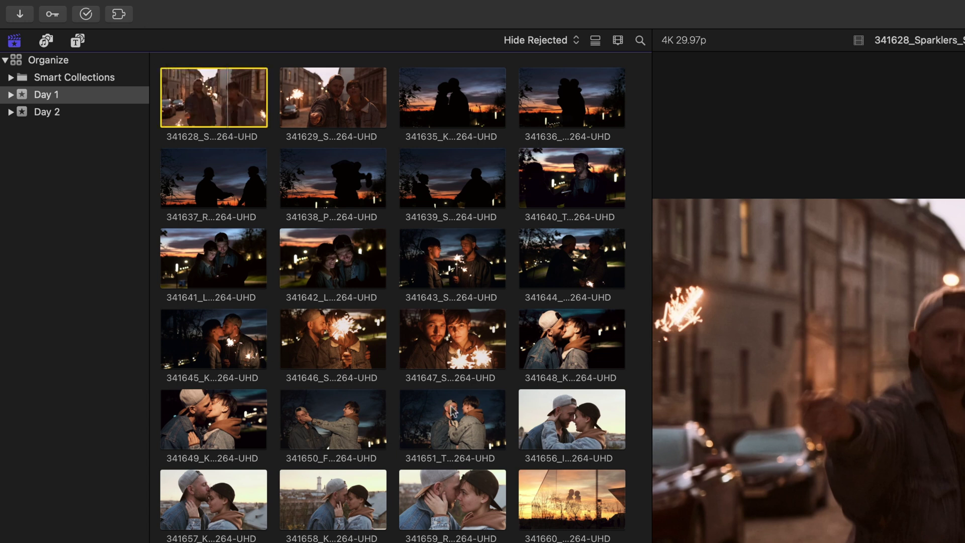
key(shift)
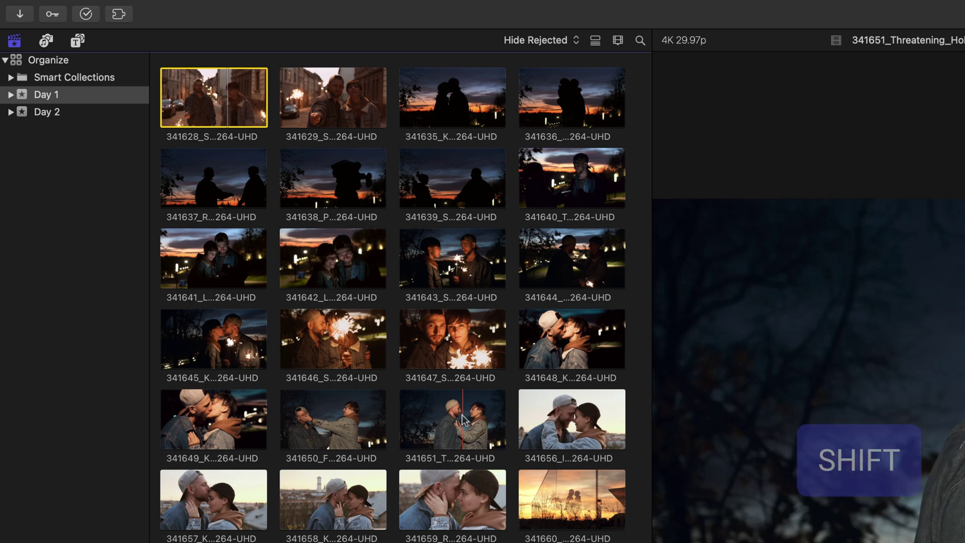
shift+click(461, 418)
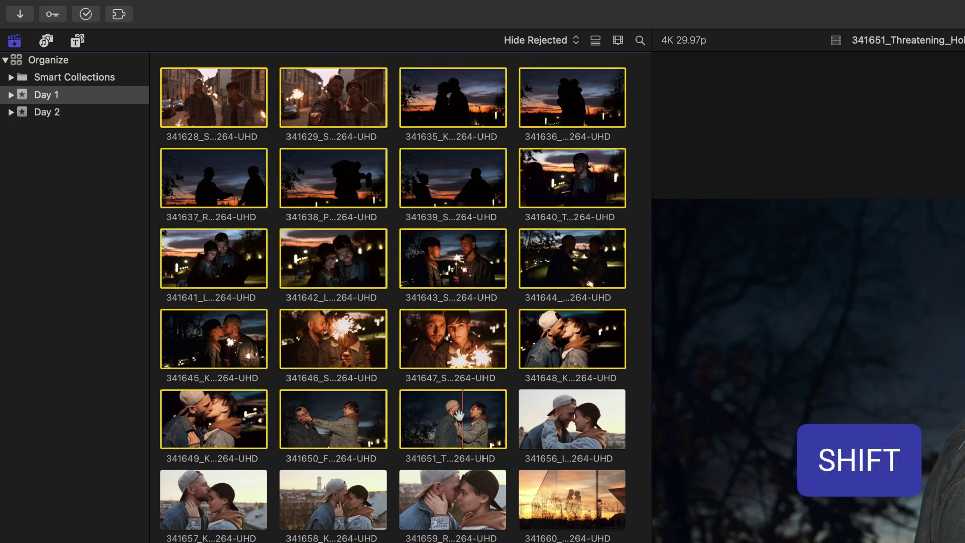
drag(460, 416, 49, 117)
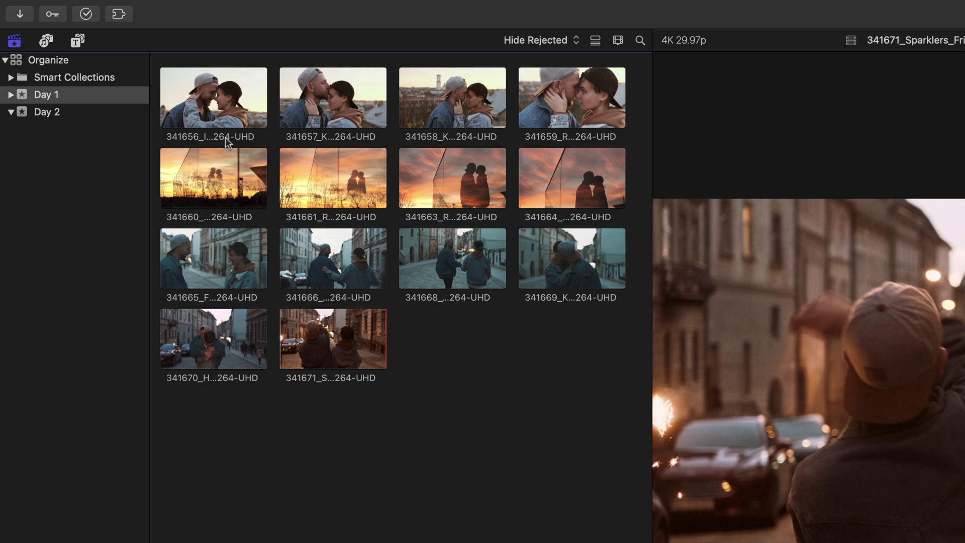
click(59, 114)
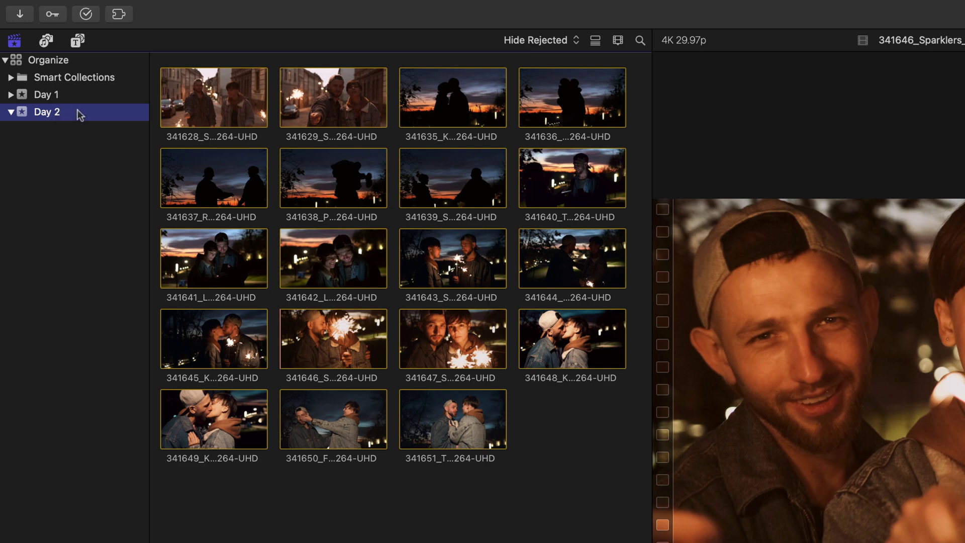
Show the whole Organize library and expand clips into filmstrips with a 2s thumbnail duration
click(49, 60)
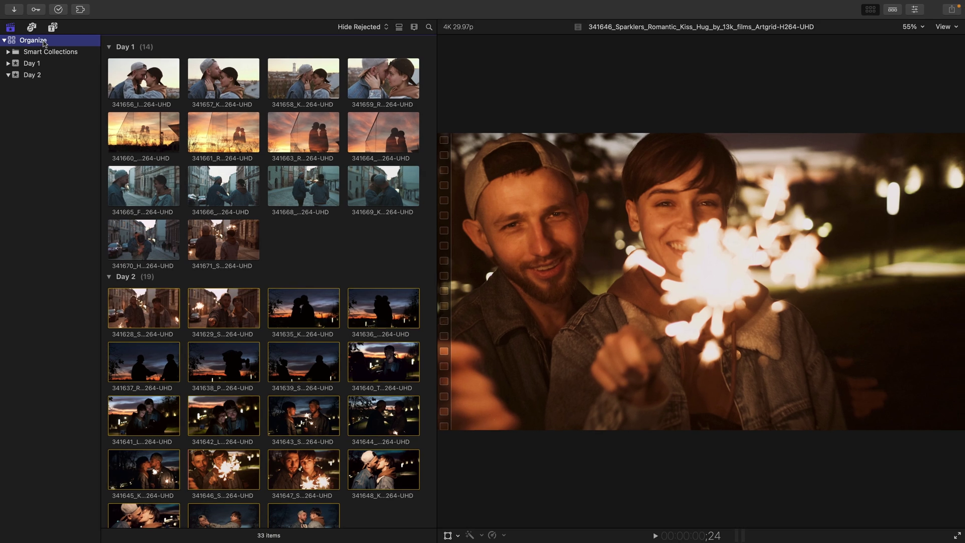
click(158, 77)
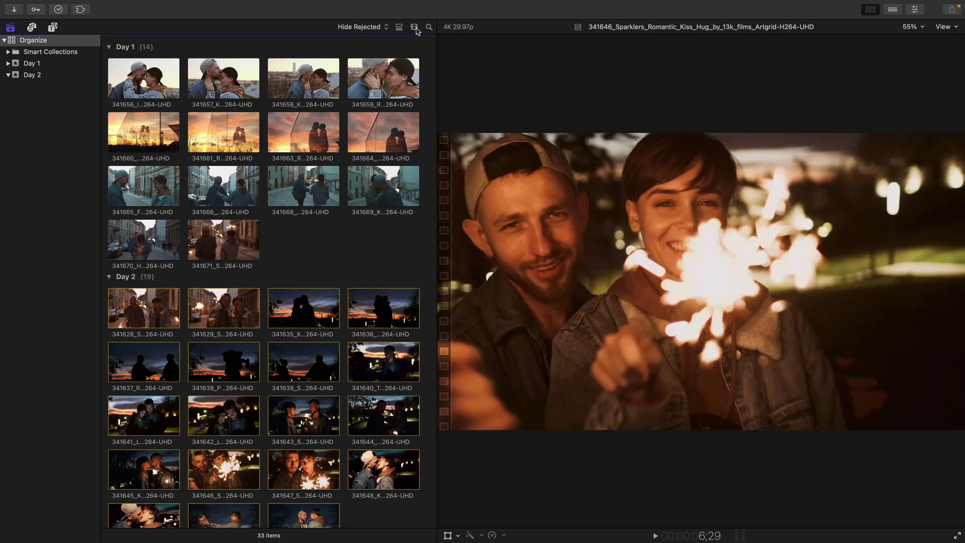
click(414, 27)
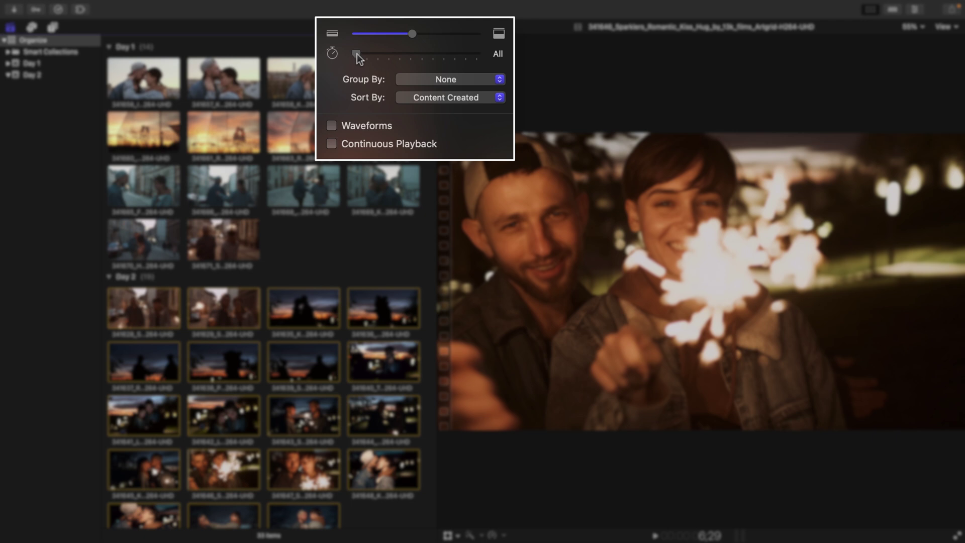
drag(358, 54, 456, 53)
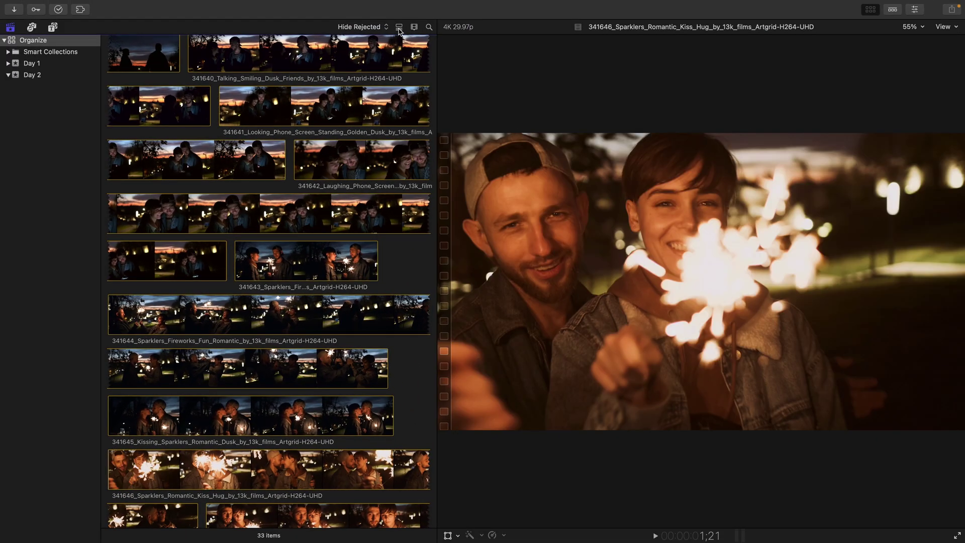
Switch the browser to list view and scroll across its columns
click(399, 29)
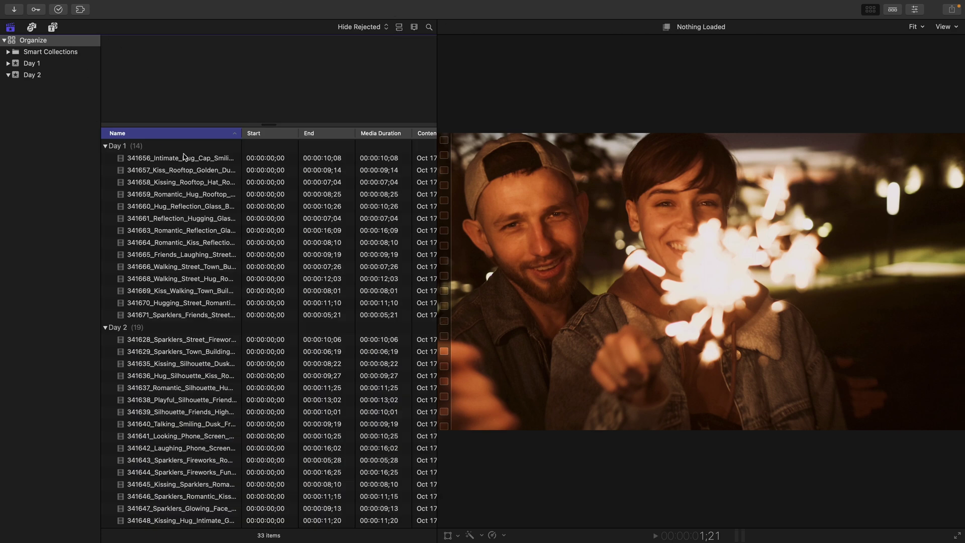
scroll(184, 158, right, 8)
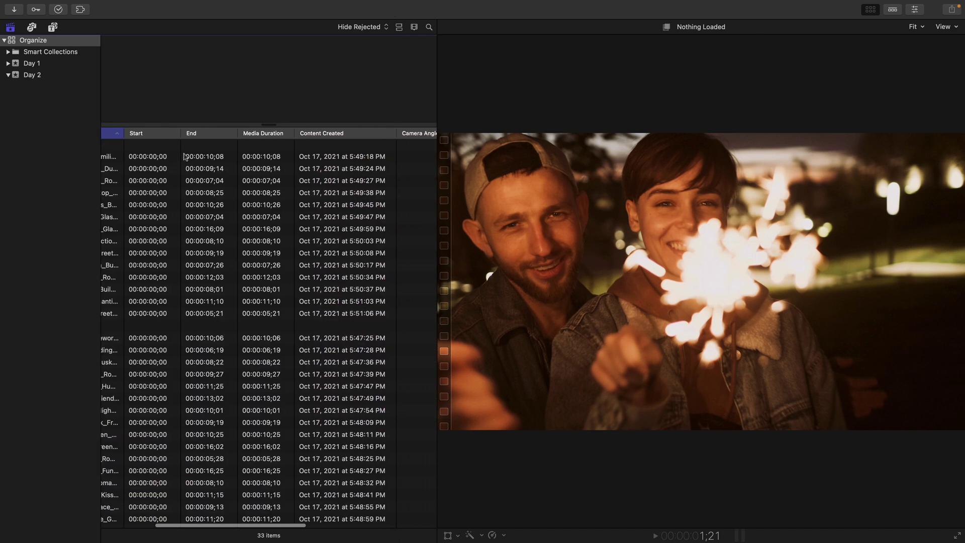
scroll(184, 157, right, 3)
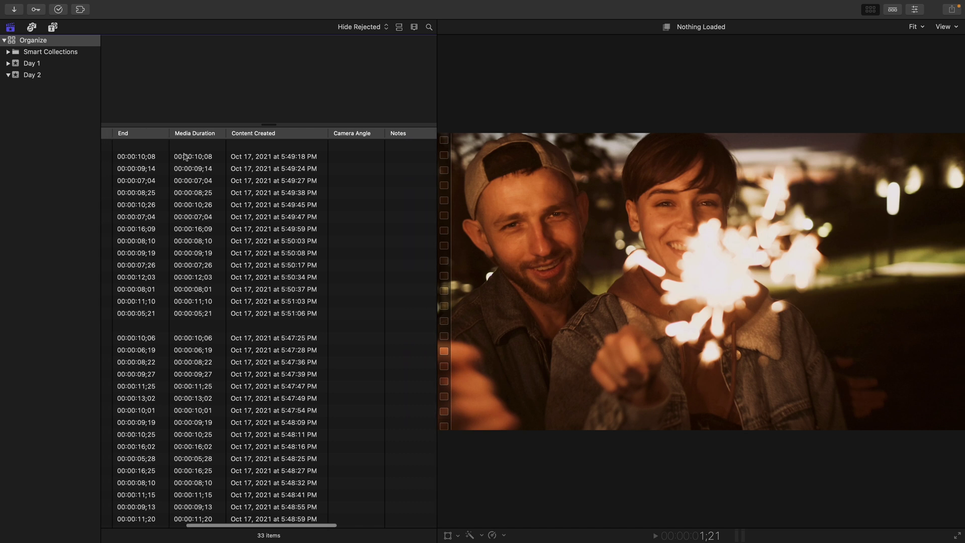
scroll(184, 157, left, 8)
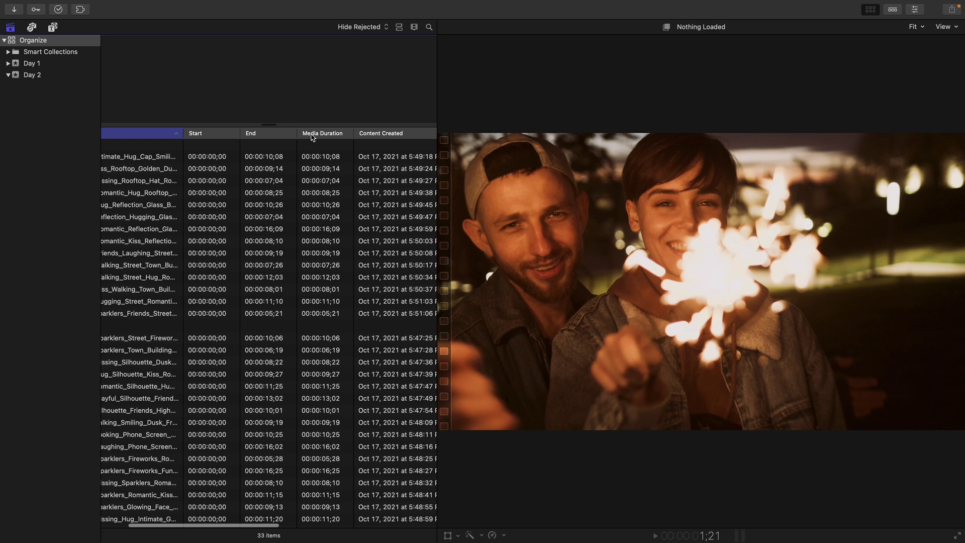
Sort the clip list by Media Duration, longest clips first
click(313, 135)
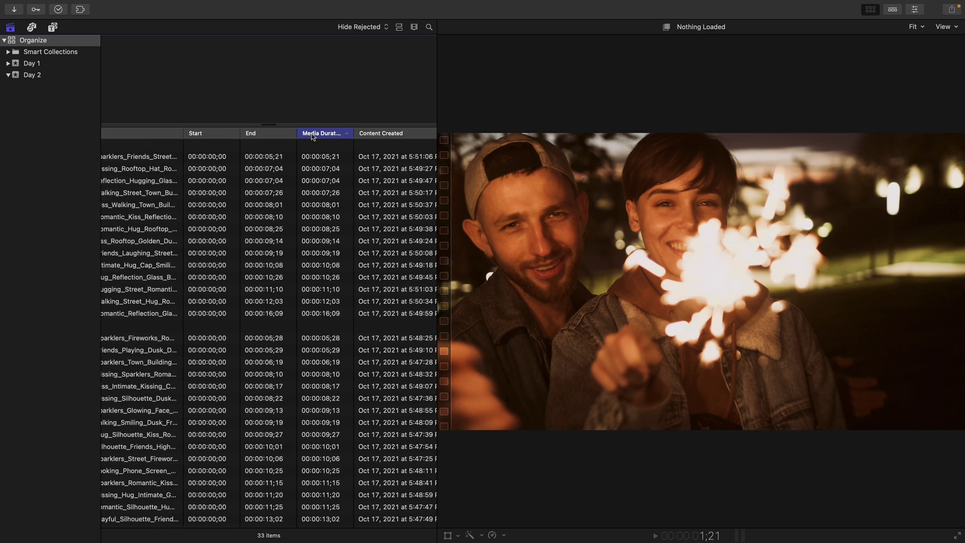
click(314, 134)
click(317, 135)
click(318, 135)
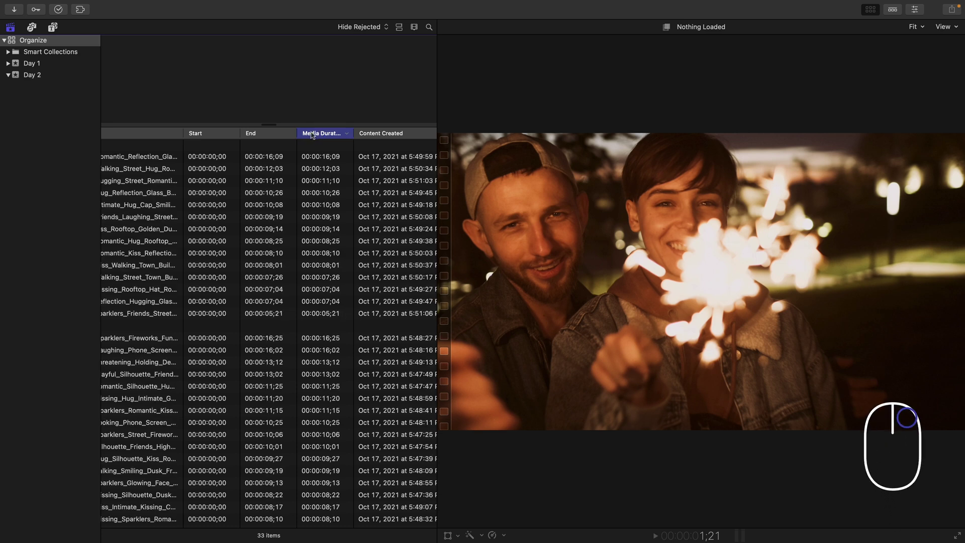
right_click(312, 134)
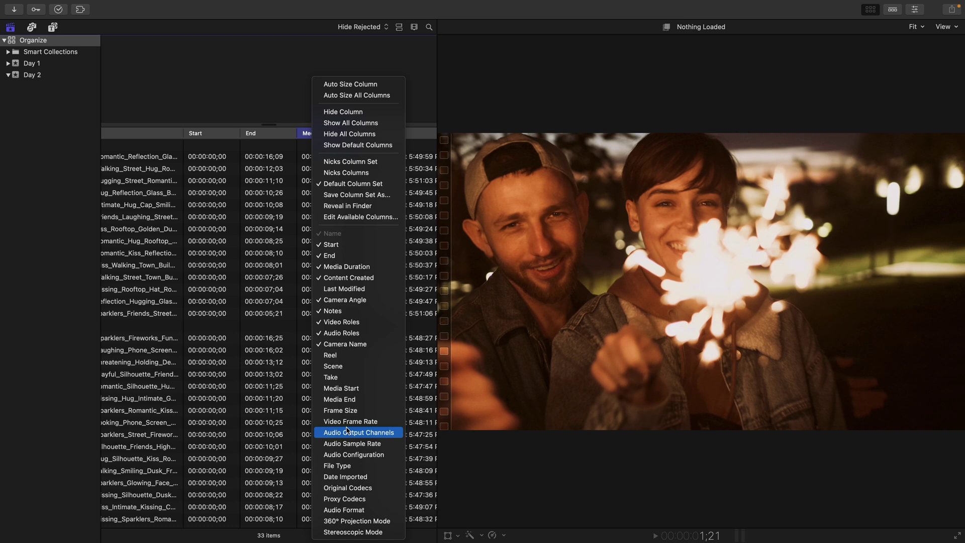
click(243, 108)
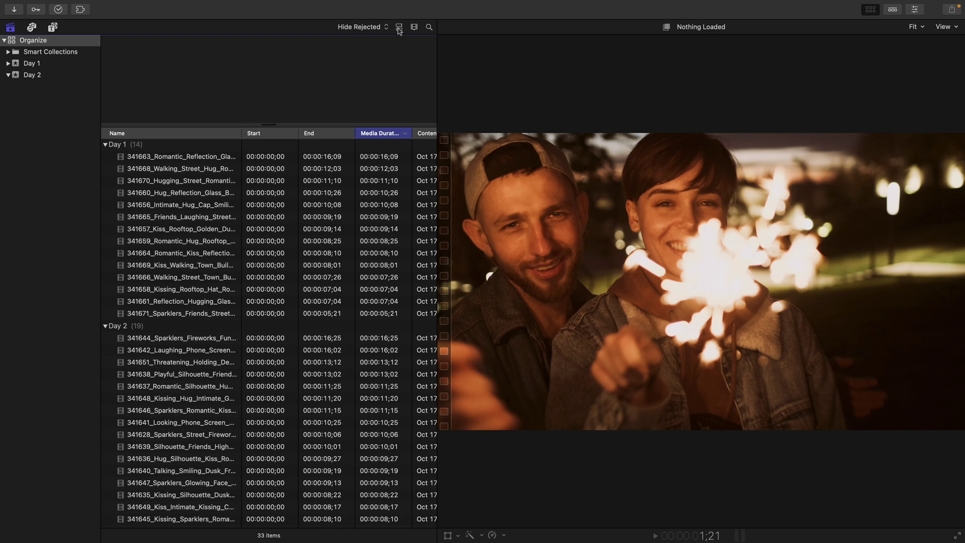
Return to filmstrip view and set Group By to Duration in Clip Appearance
click(399, 28)
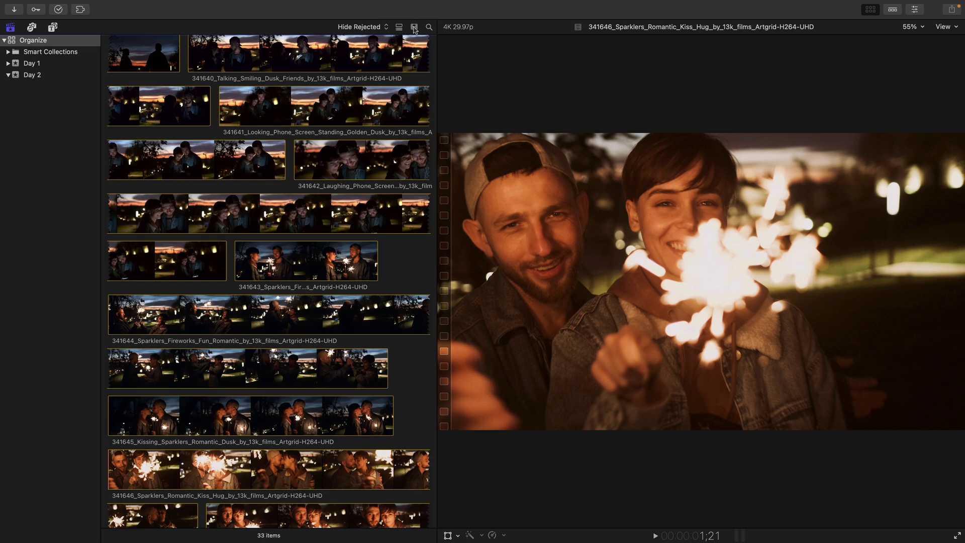
click(414, 27)
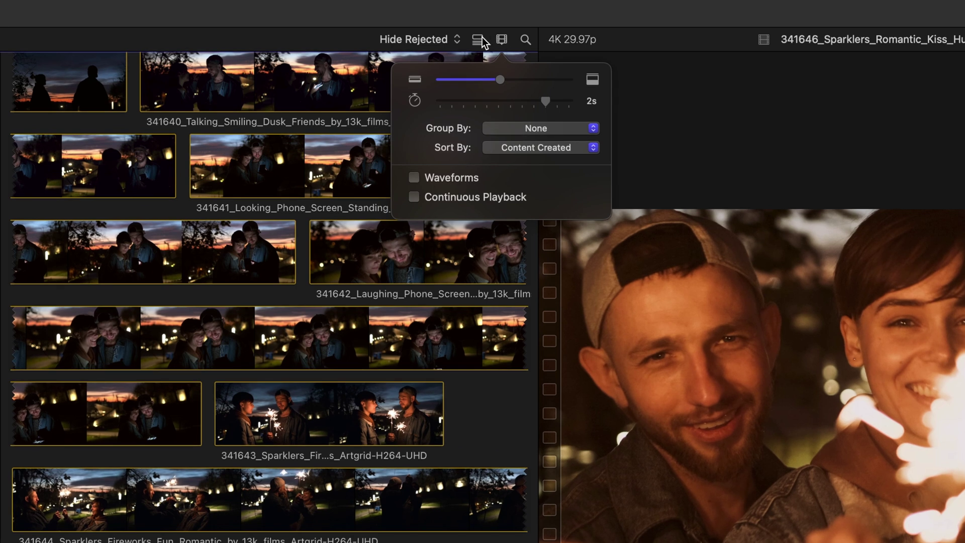
click(537, 130)
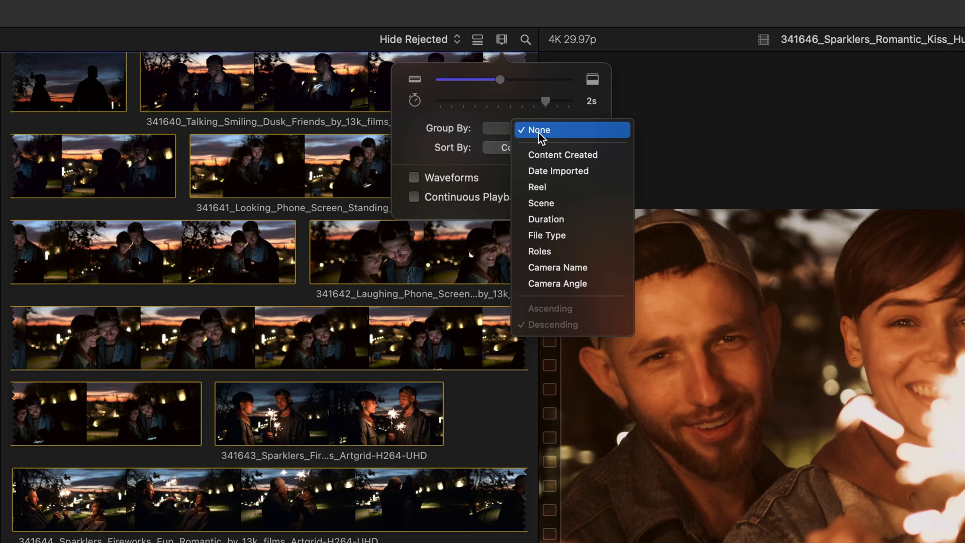
click(552, 220)
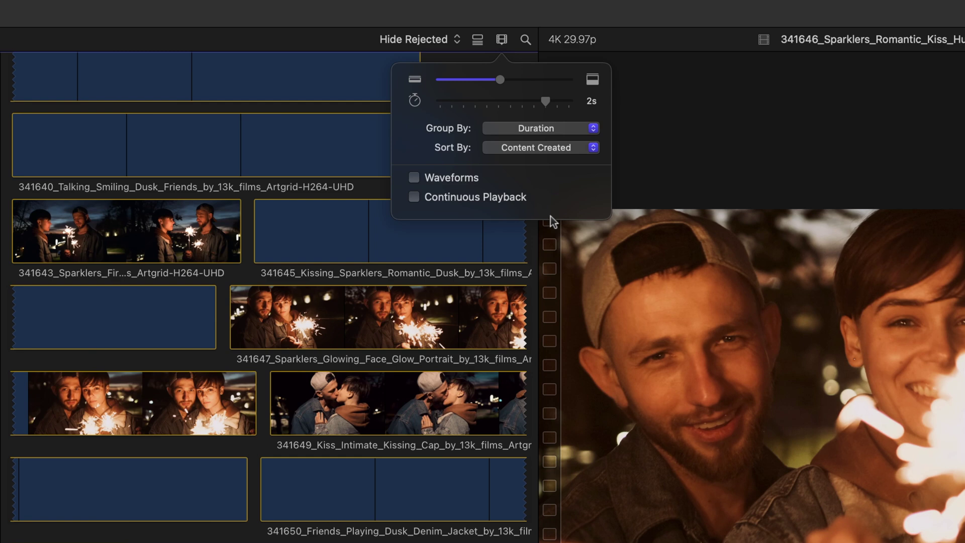
click(500, 41)
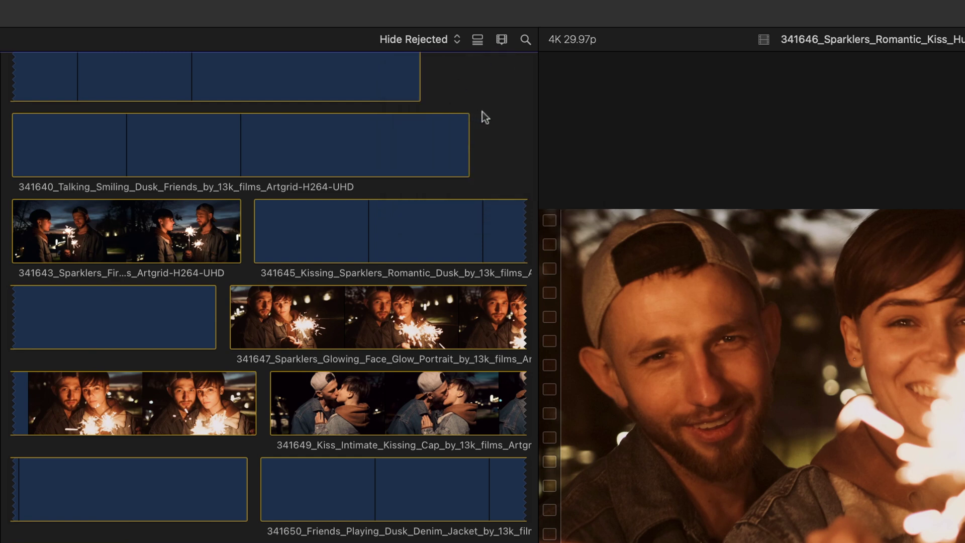
Preview the 341628 sparklers fireworks clip in the 10 - 30 seconds group
scroll(483, 113, up, 15)
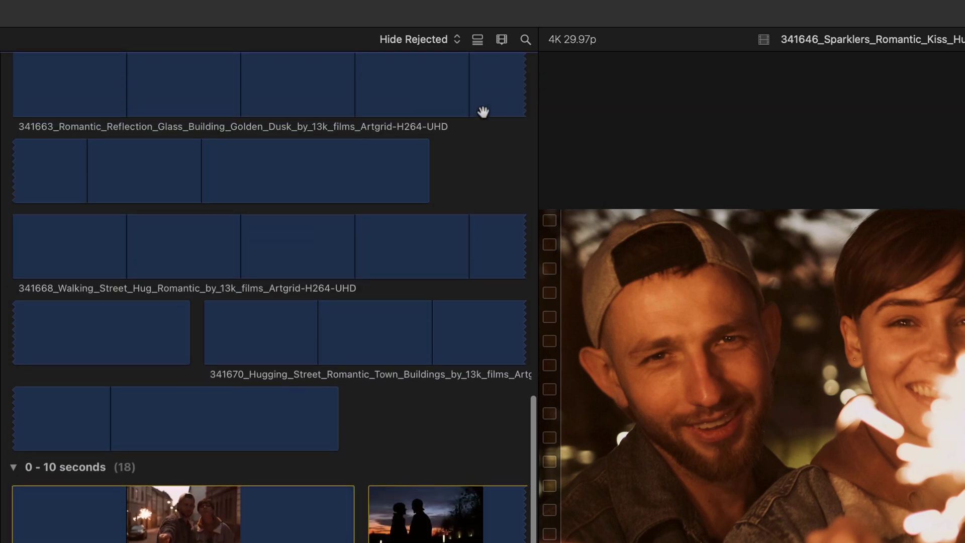
scroll(483, 111, up, 20)
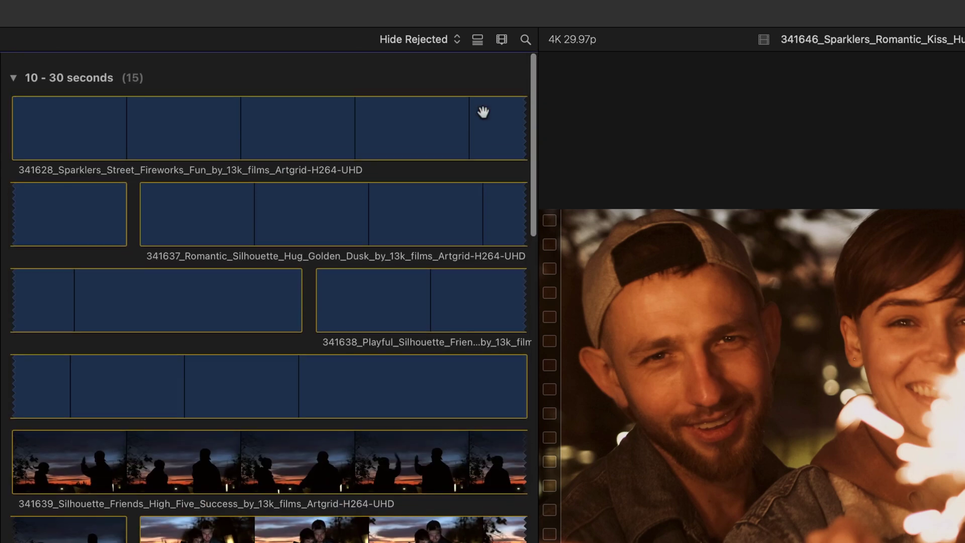
click(483, 113)
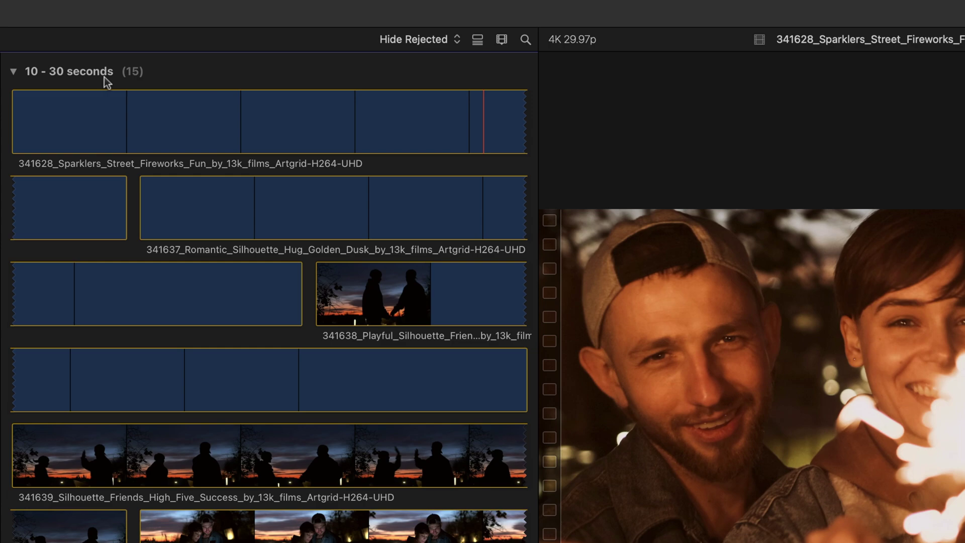
scroll(472, 99, down, 3)
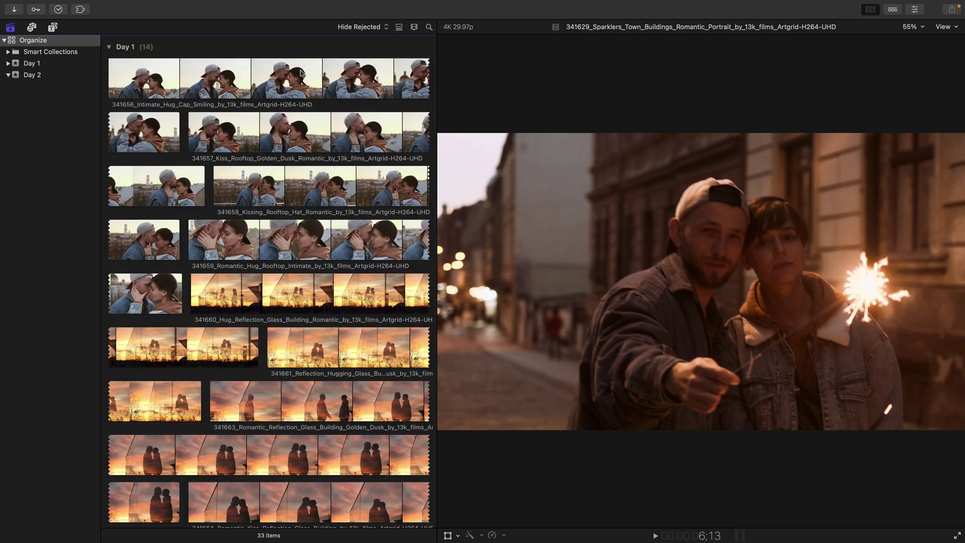
Mark clip 341656_Intimate_Hug_Cap_Smiling as a Favorite from the Mark menu
click(298, 75)
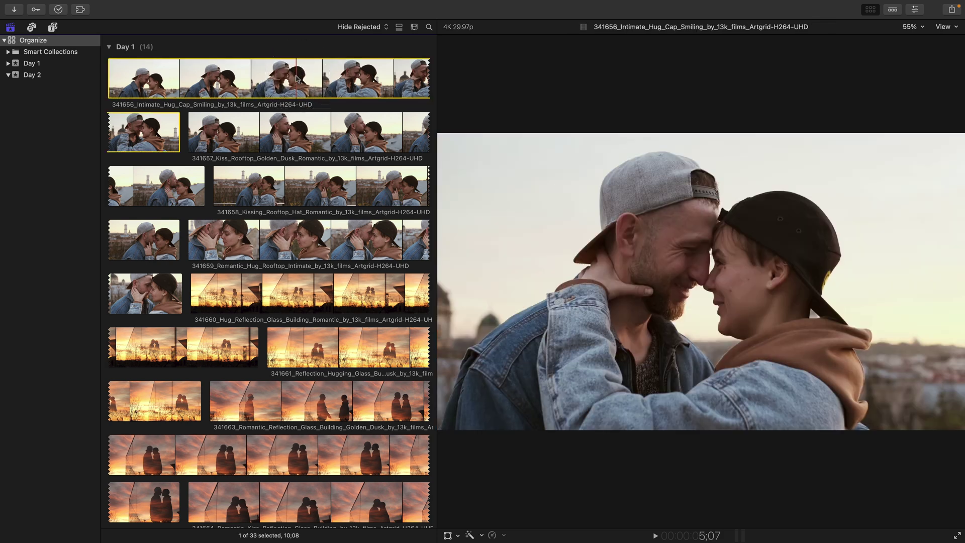
click(152, 6)
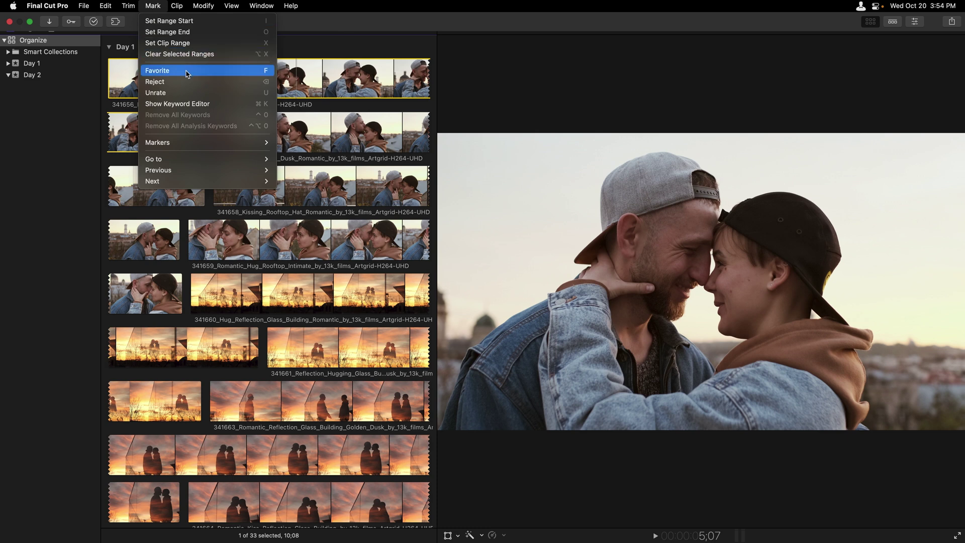
click(186, 71)
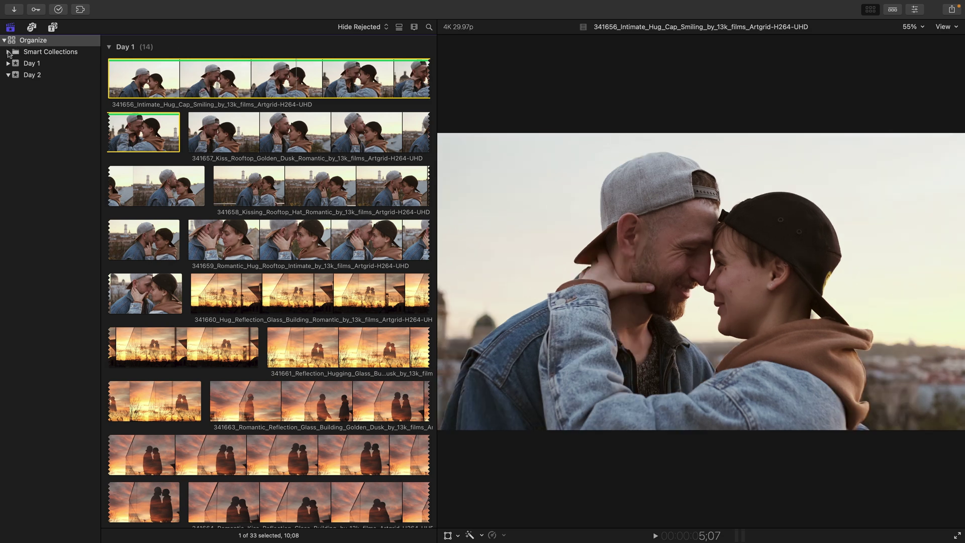
Expand Smart Collections, view the Favorites collection, then show the whole Organize library again
click(8, 52)
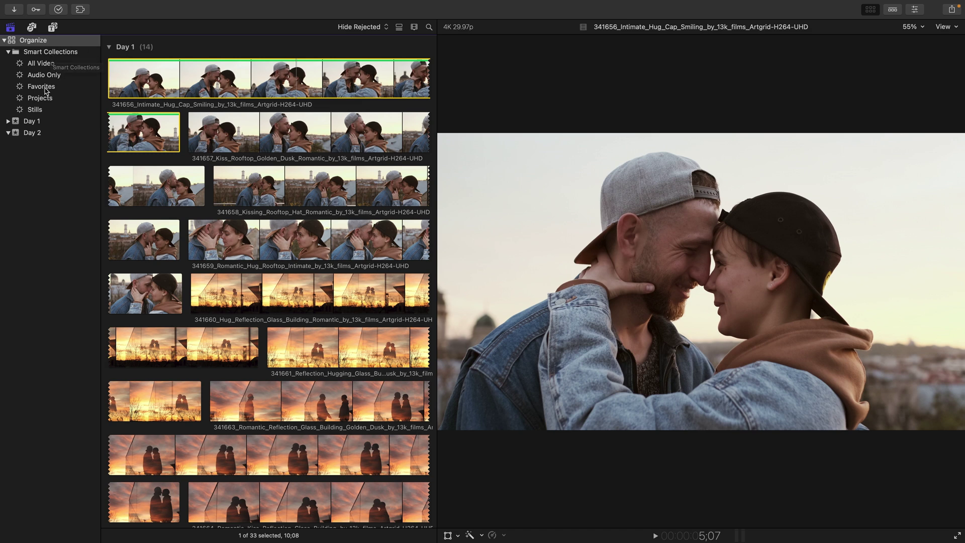
click(44, 87)
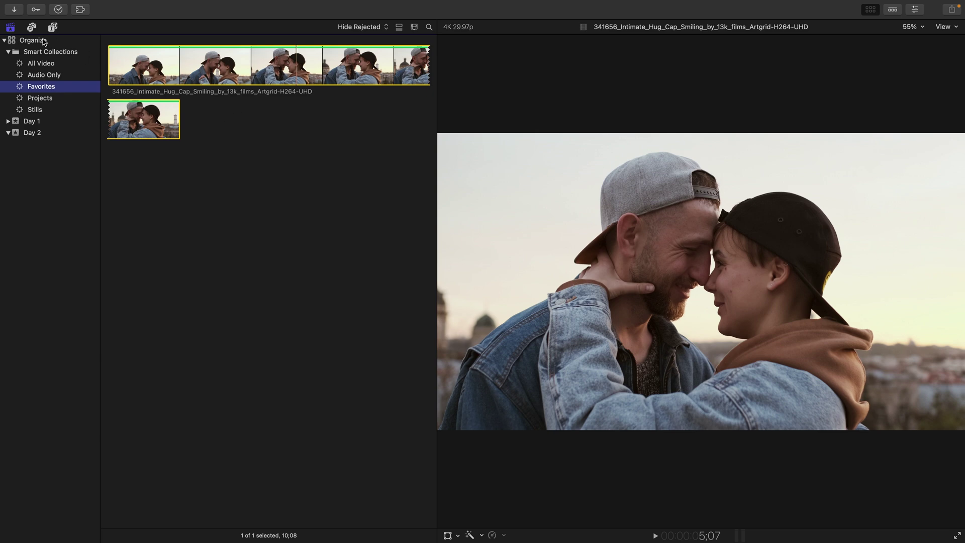
click(44, 42)
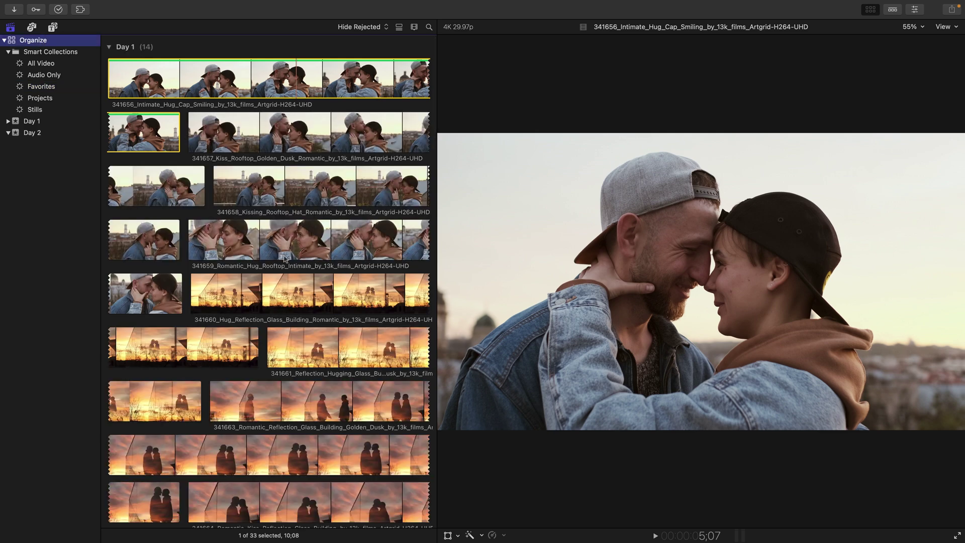
Reject clip 341669_Kiss_Walking_Town with Delete, leaving 32 clips visible
scroll(284, 259, down, 3)
scroll(284, 259, down, 15)
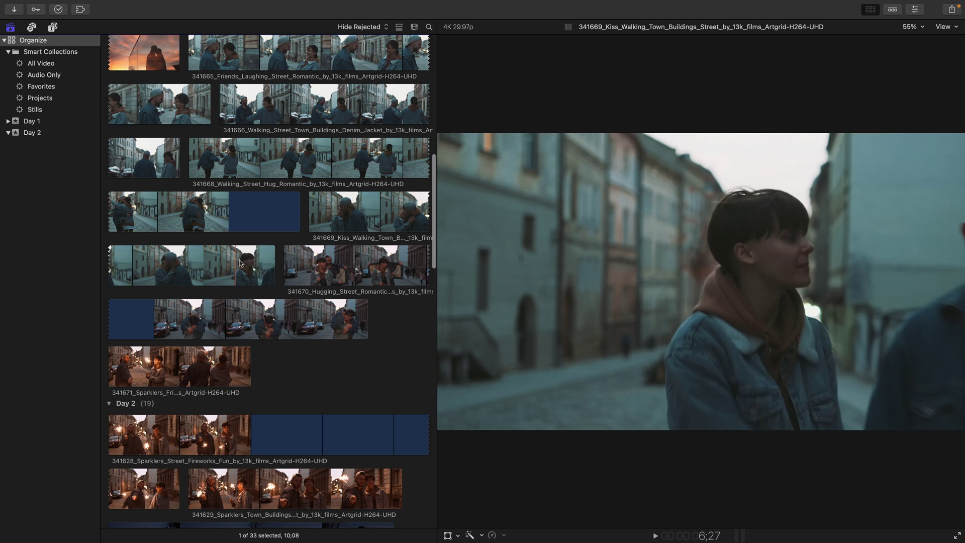
click(241, 262)
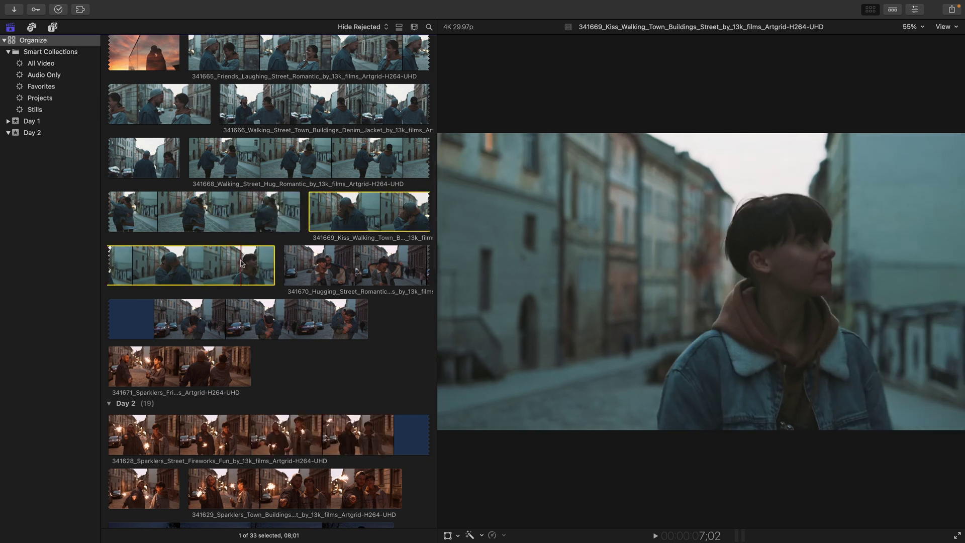
key(Delete)
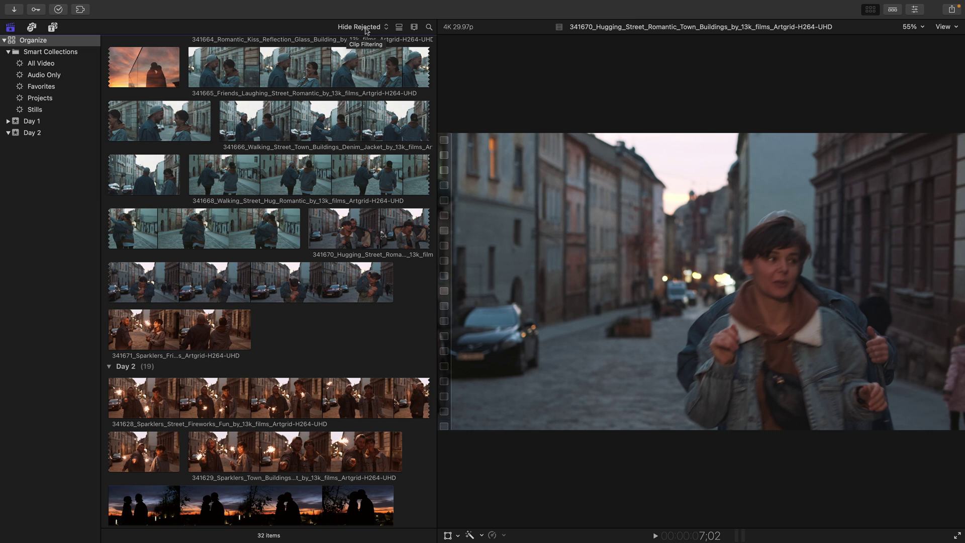
Filter the browser to Rejected clips, showing only clip 341669
click(367, 27)
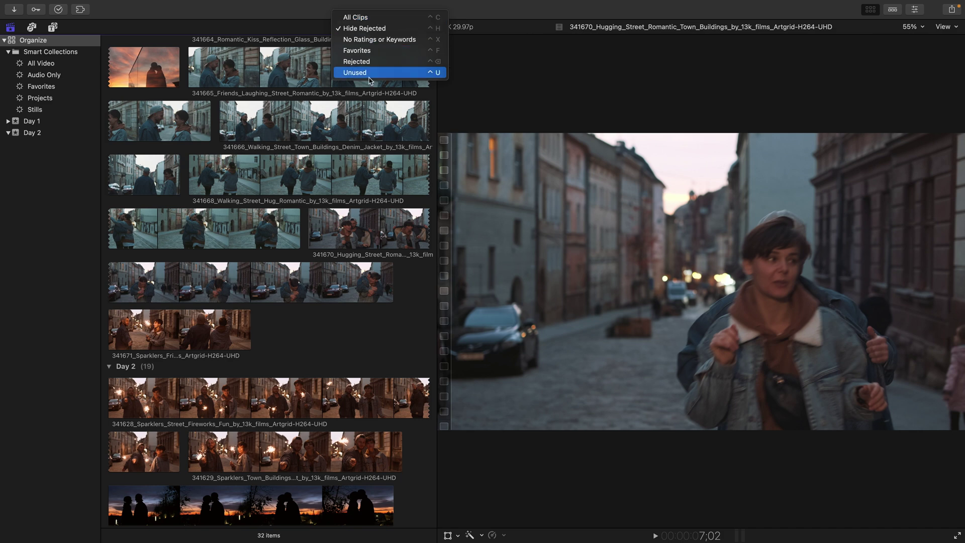
click(379, 62)
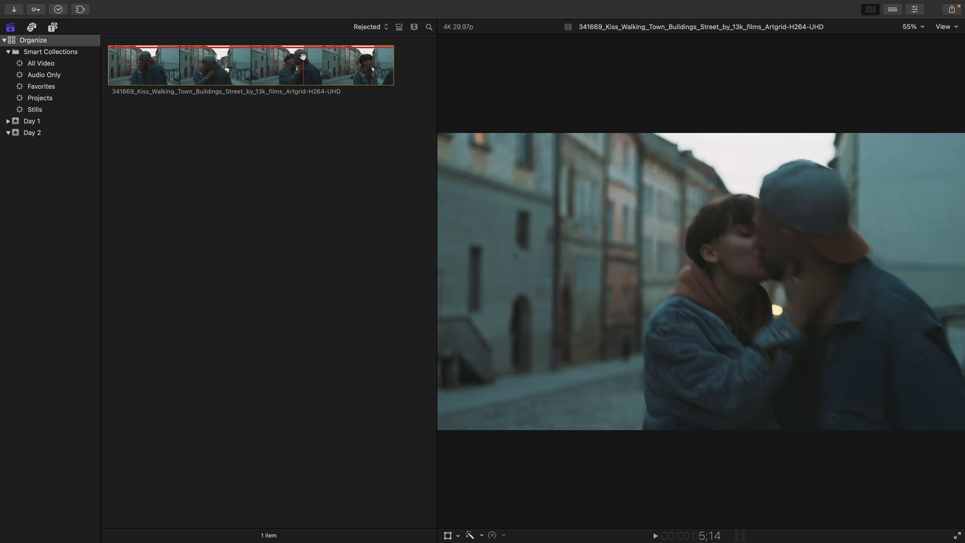
Delete rejected clip 341669 from the library, moving its media to the Trash
click(303, 56)
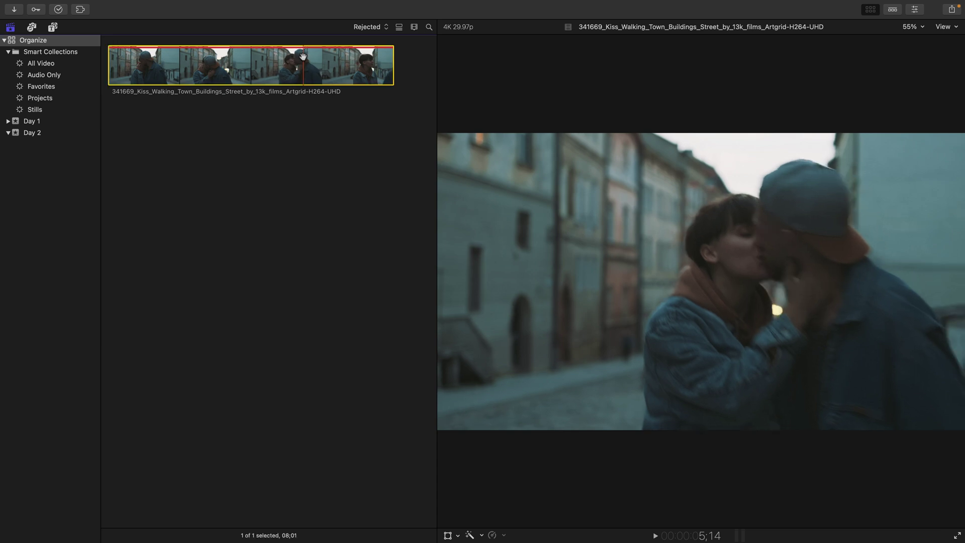
key(super+BackSpace)
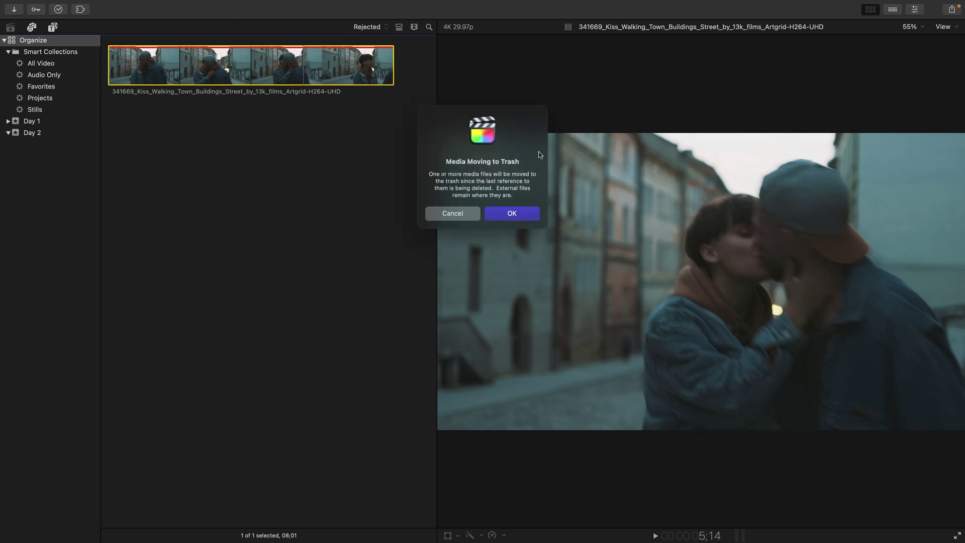
click(513, 213)
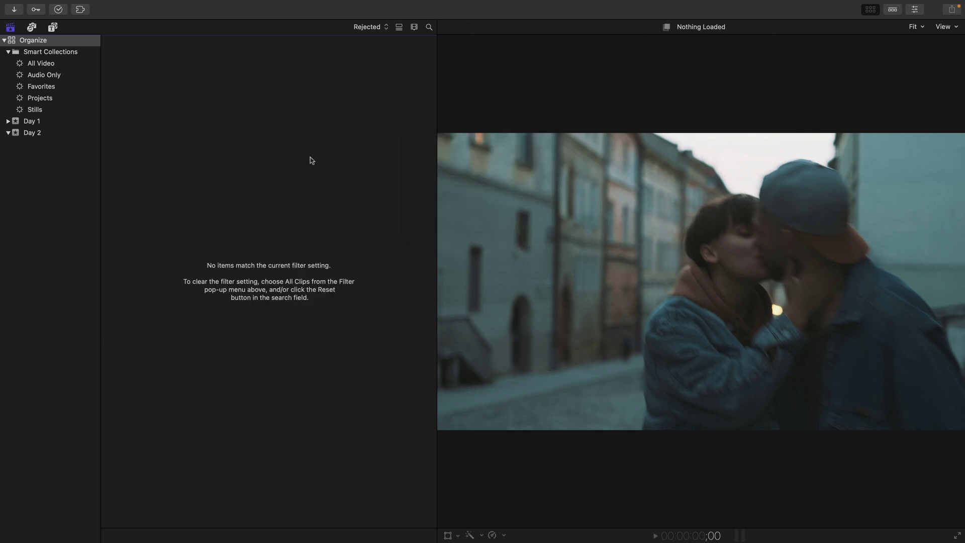
Set the clip filter back to Hide Rejected
click(384, 28)
mouse_move(388, 10)
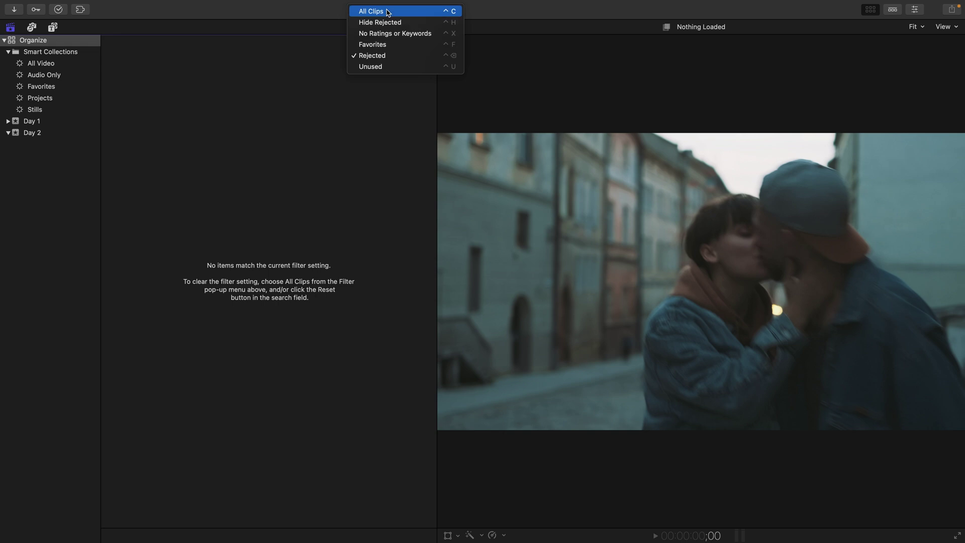
click(393, 22)
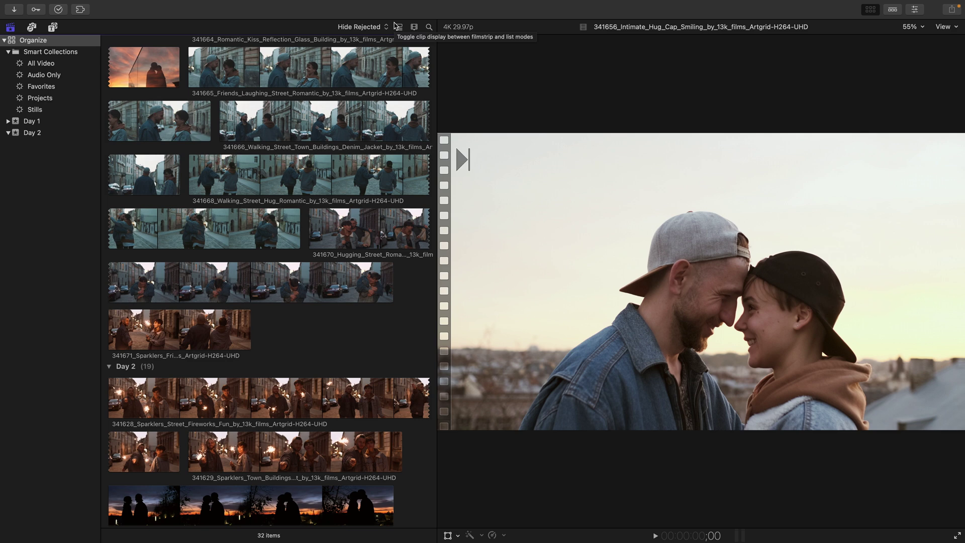
Tag clip 341663 with the keyword 'reflection' and close the Keywords window
scroll(294, 48, up, 2)
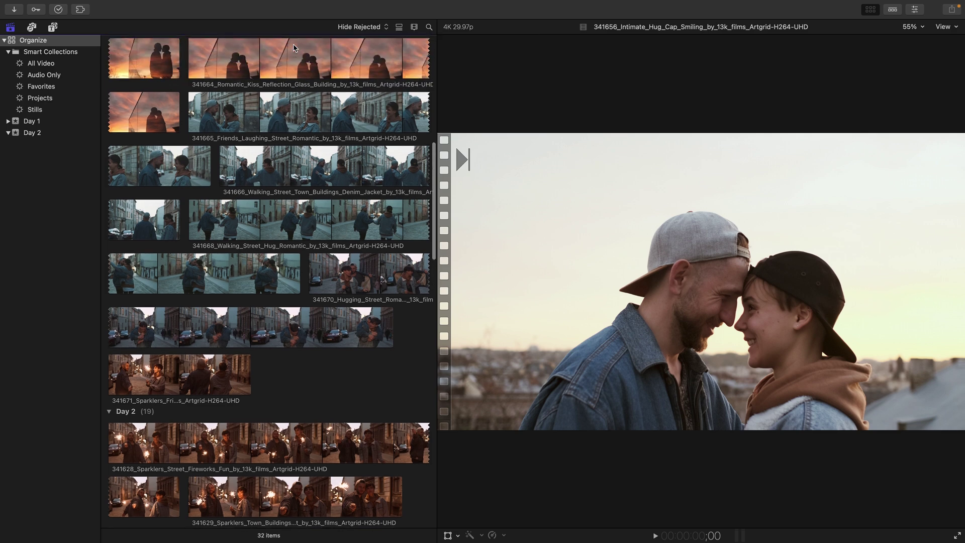
scroll(294, 49, up, 5)
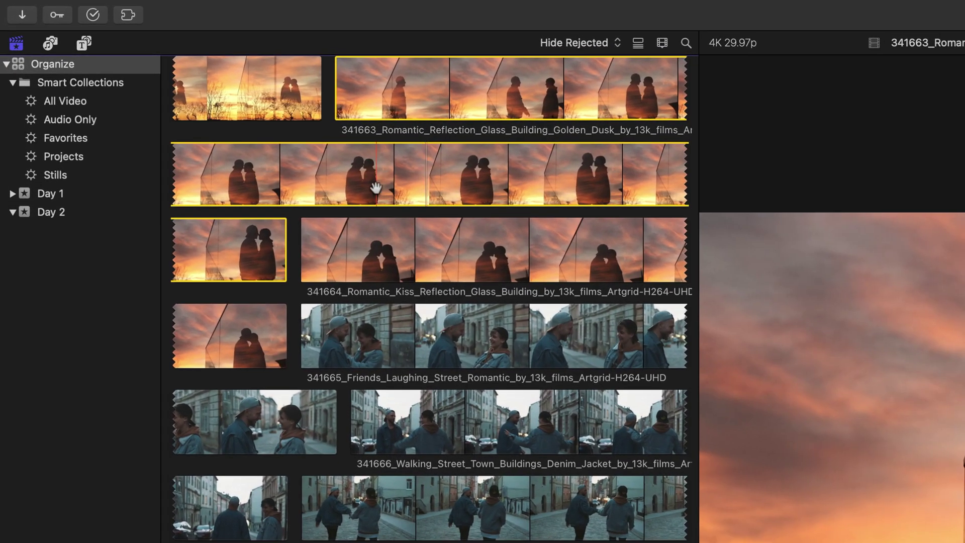
click(57, 17)
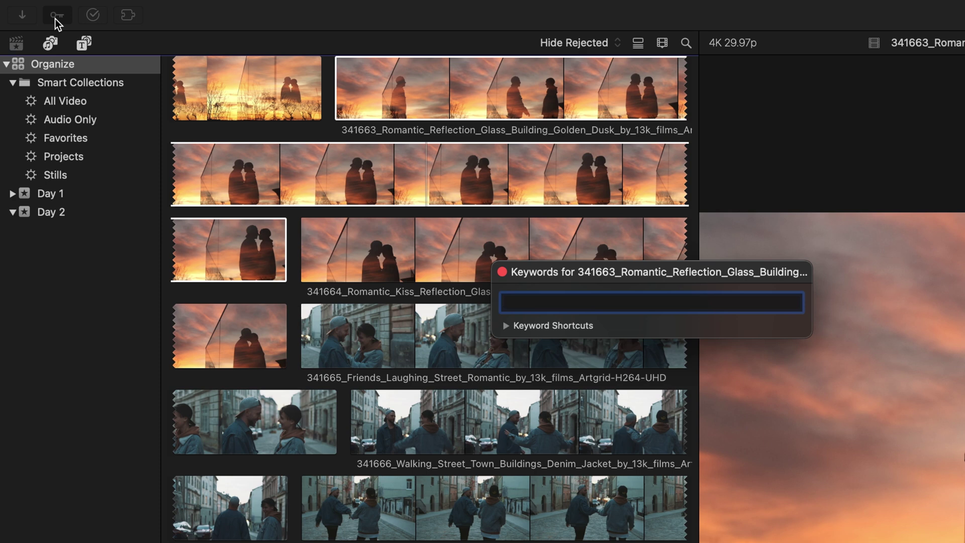
text(reflection)
key(Return)
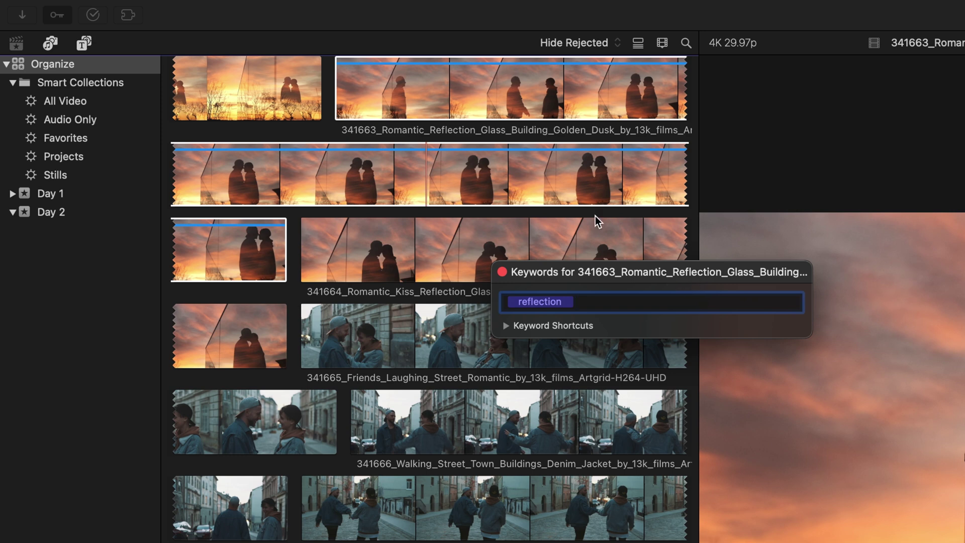
click(536, 161)
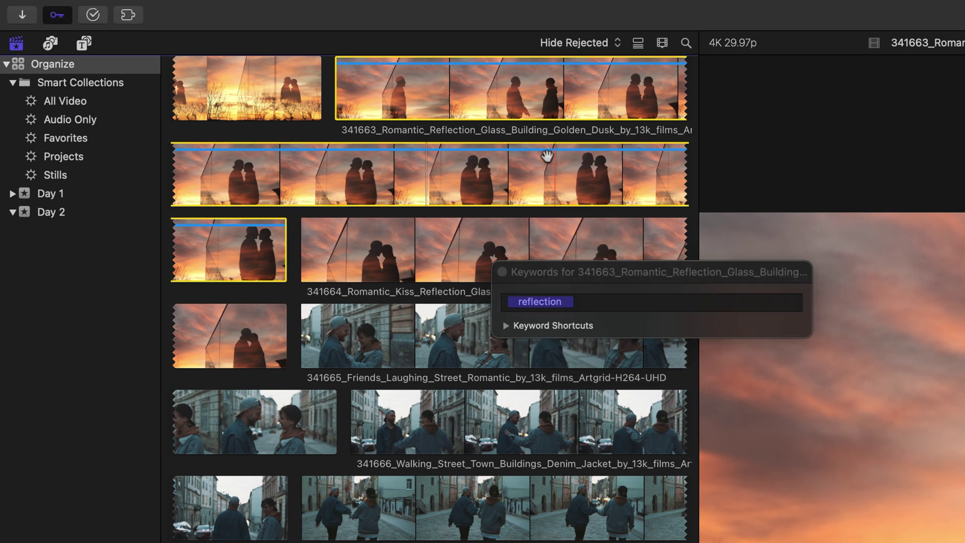
click(503, 272)
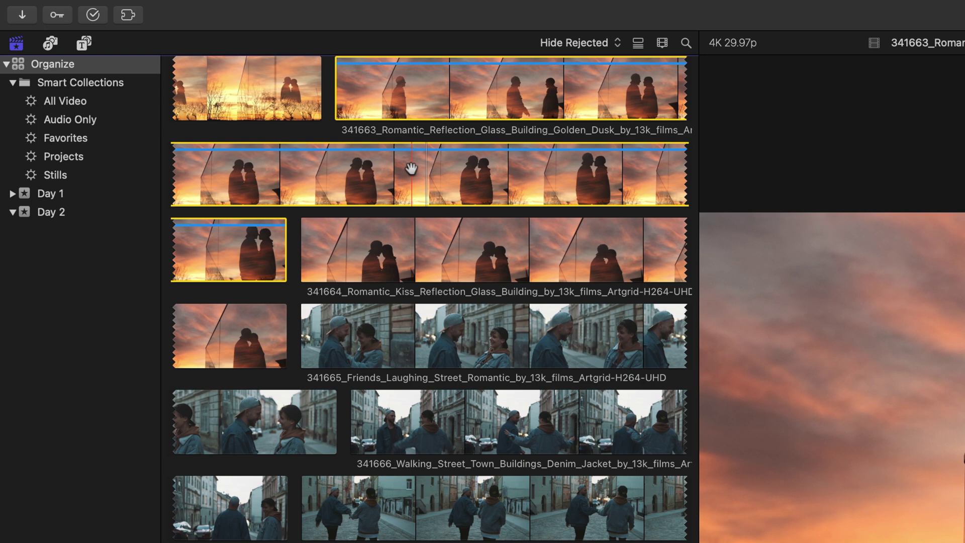
Add clips 341660, 341661 and 341664 to Day 1's reflection collection, then show the whole library
click(12, 193)
click(69, 216)
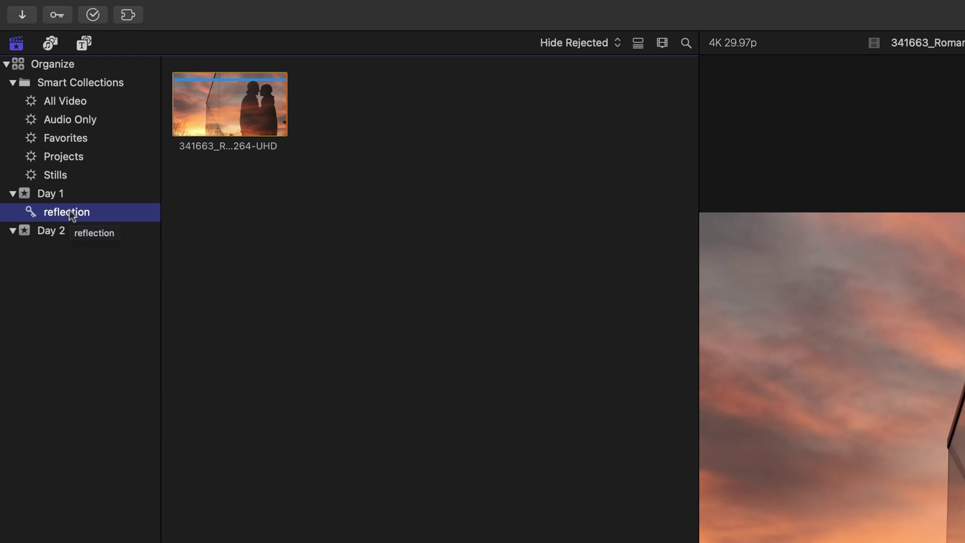
click(59, 71)
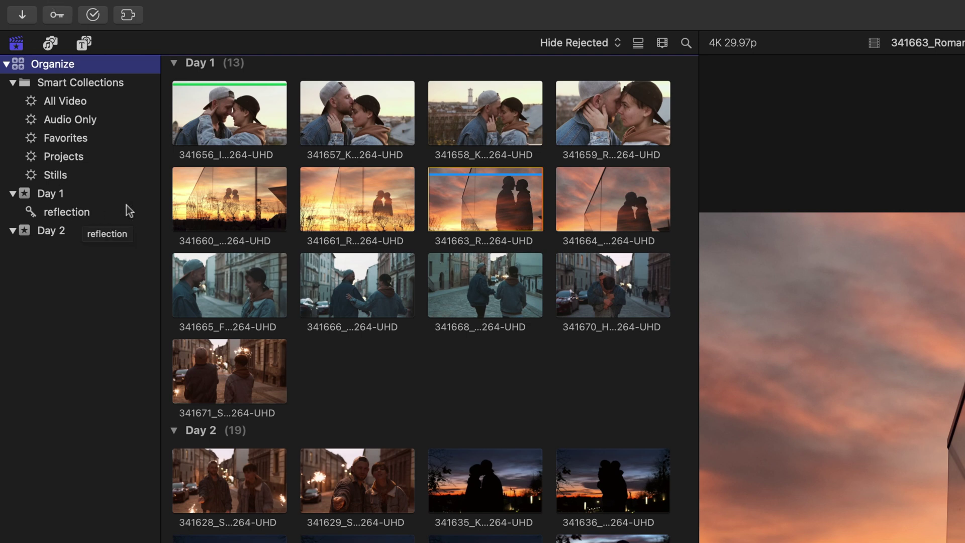
click(242, 206)
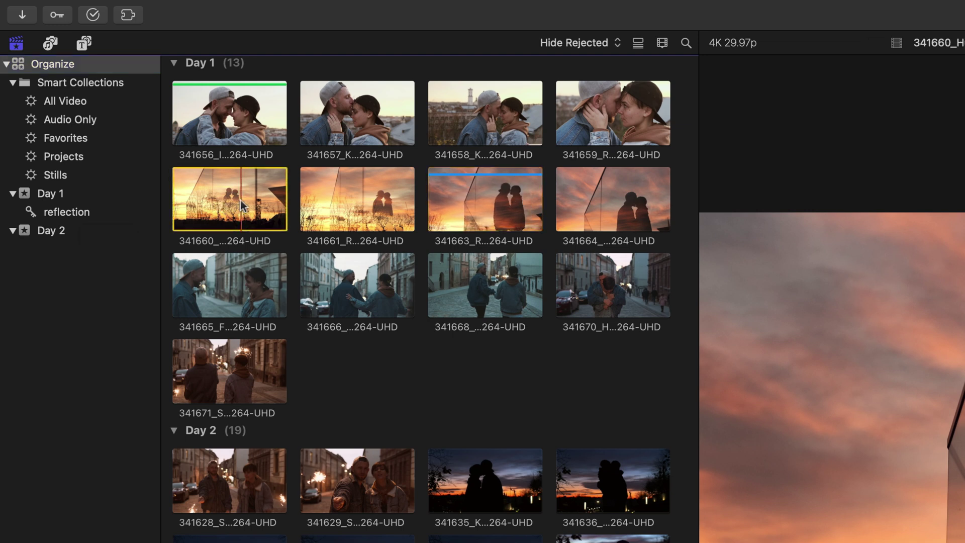
super+click(357, 194)
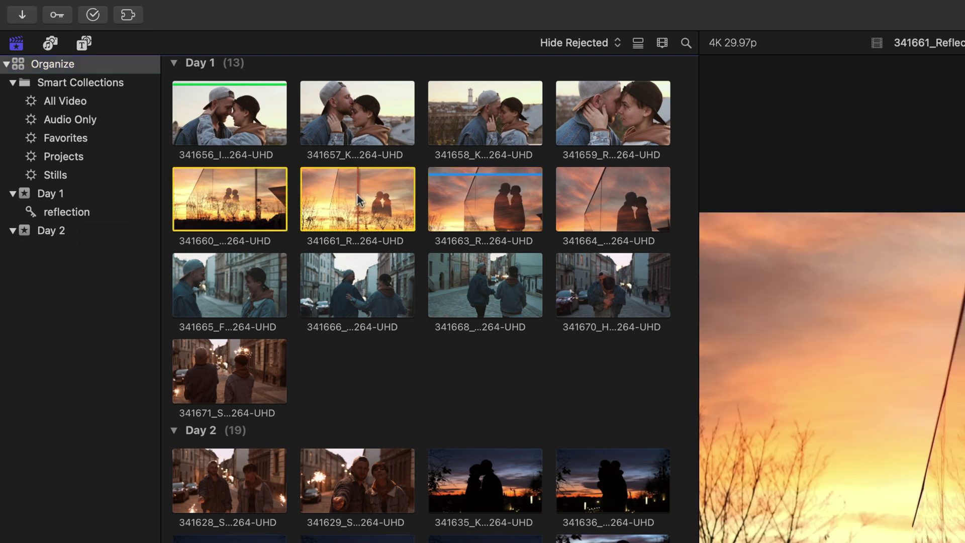
super+click(571, 196)
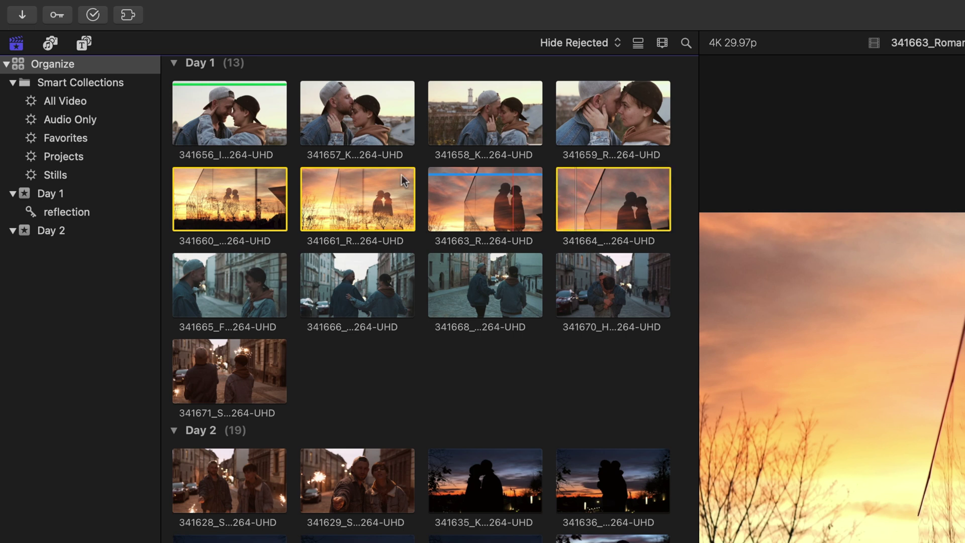
drag(334, 204, 55, 208)
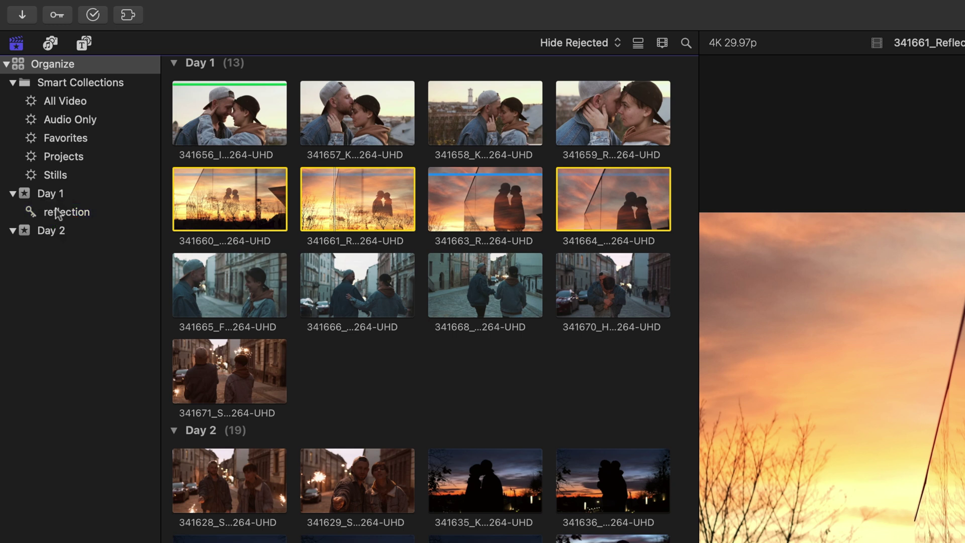
click(70, 213)
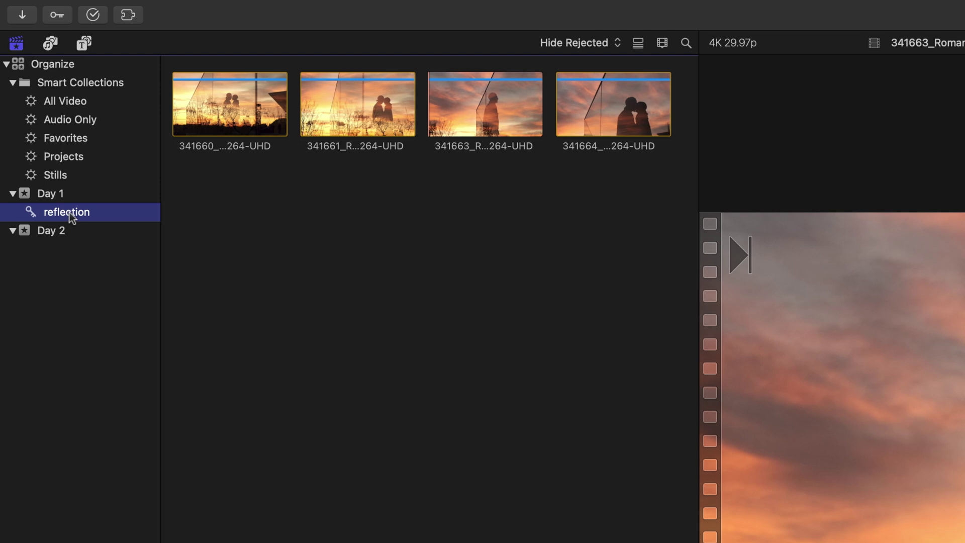
click(55, 68)
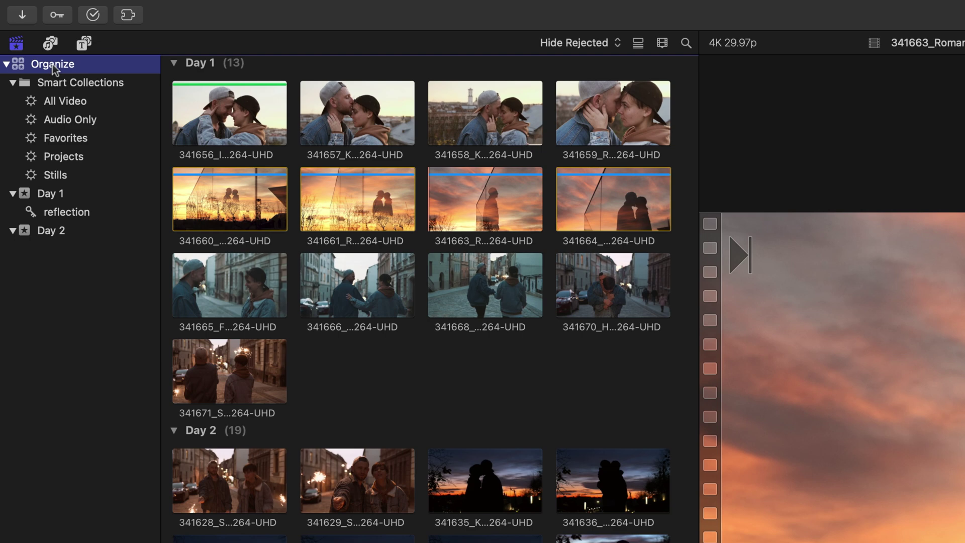
Create a new keyword collection named 'sparkles' in Day 2
click(52, 231)
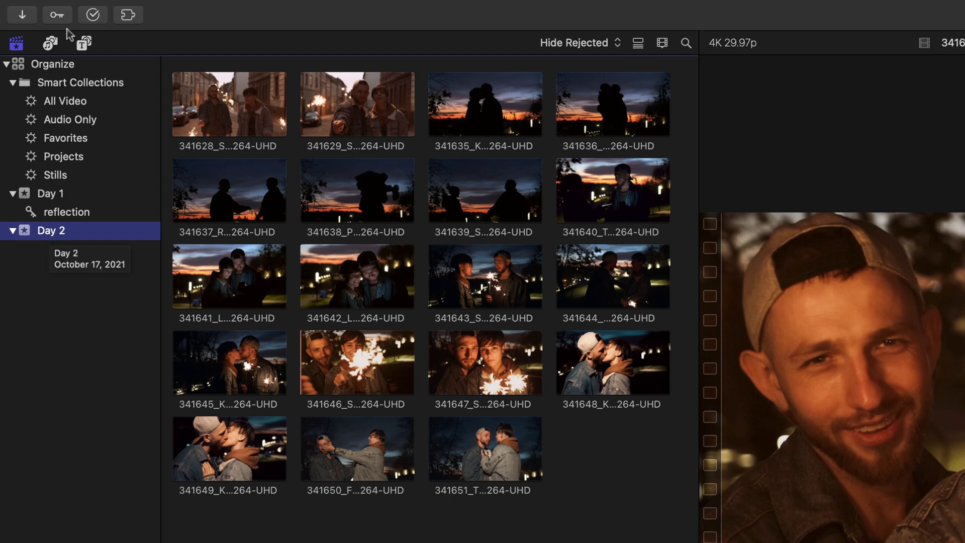
mouse_move(89, 5)
click(133, 8)
mouse_move(151, 32)
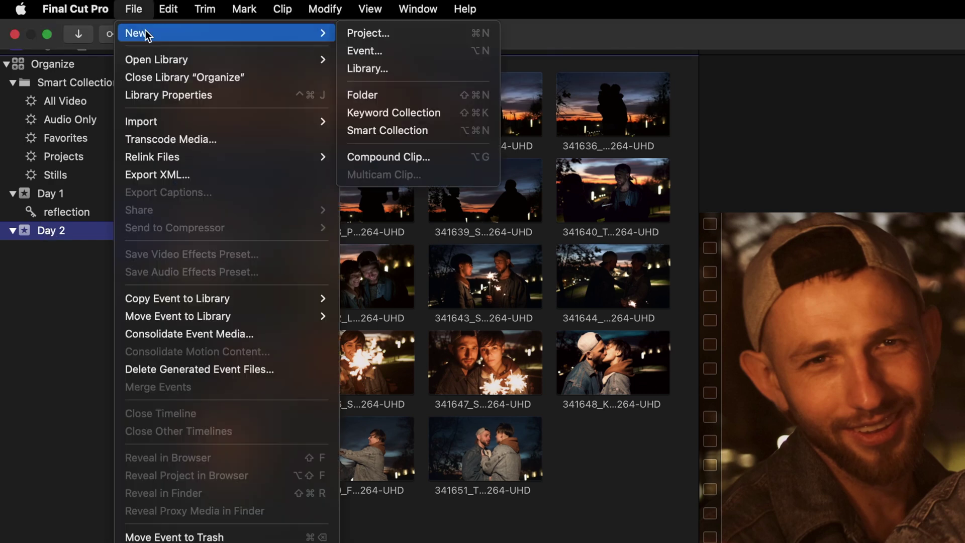
click(461, 113)
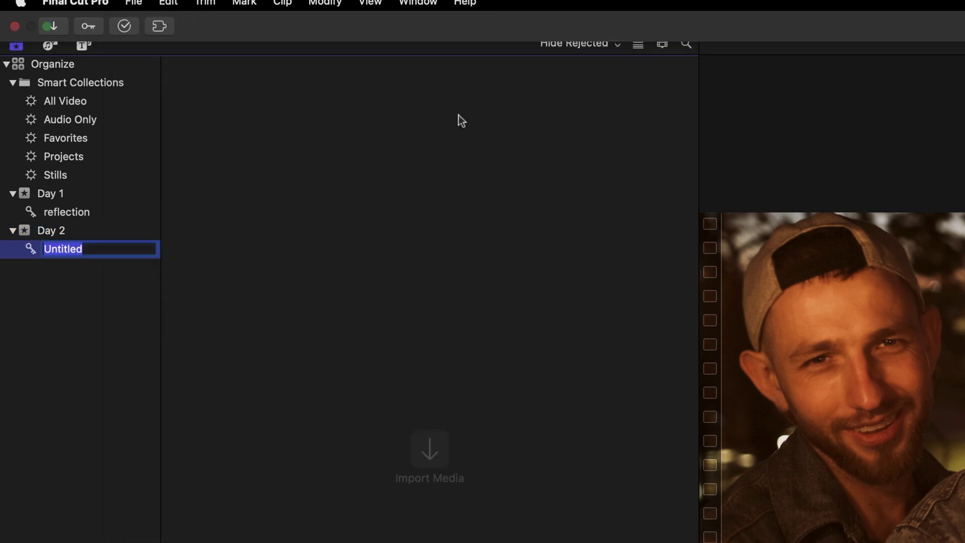
text(foo)
key(BackSpace)
key(BackSpace)
key(BackSpace)
text(sparkles)
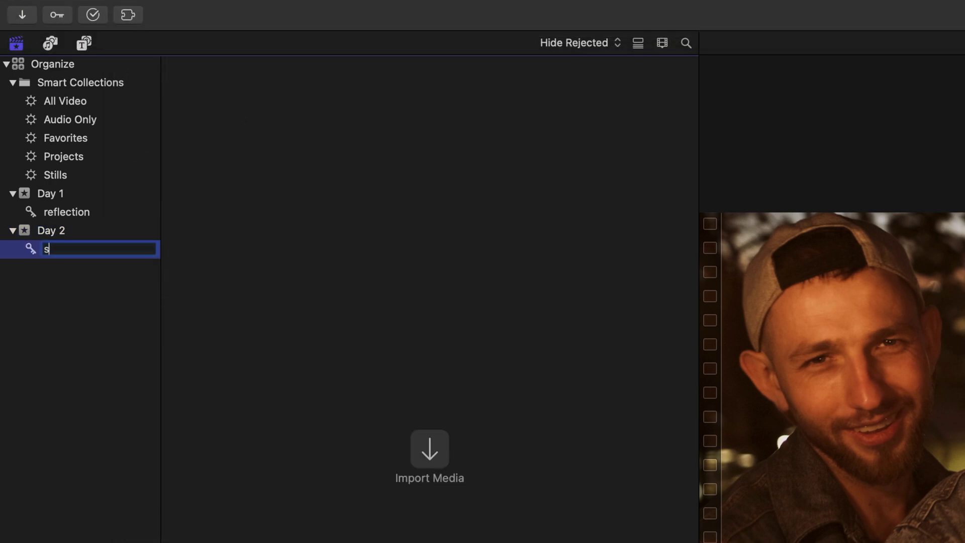
key(Return)
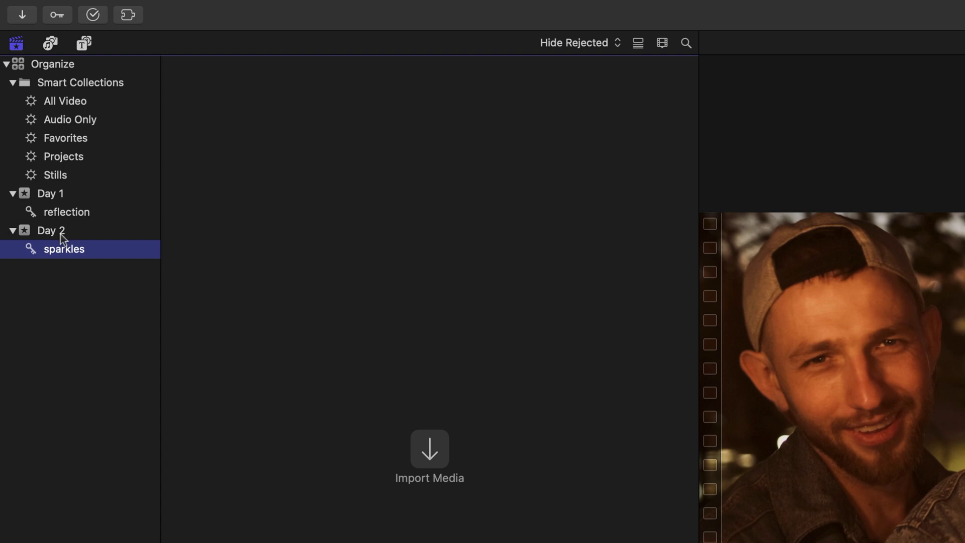
Add the seven sparkler clips (341628, 341629, 341643–341647) to the sparkles collection
click(62, 232)
click(230, 361)
click(229, 103)
super+click(405, 99)
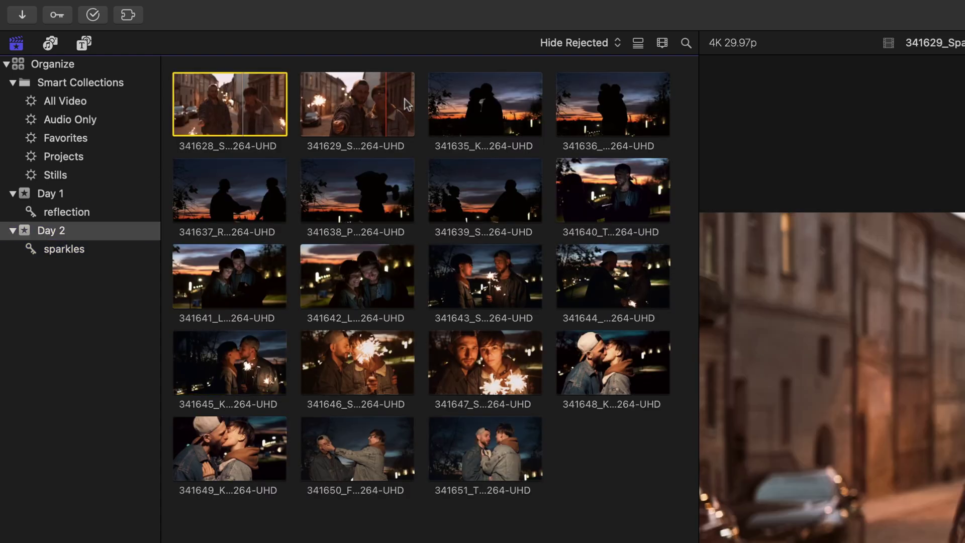
super+click(518, 274)
super+click(596, 269)
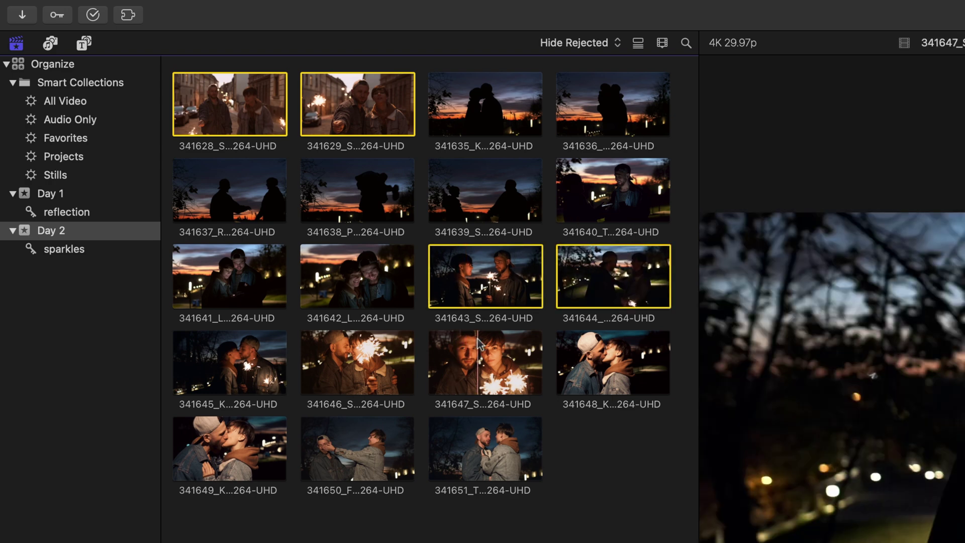
super+click(472, 362)
super+click(378, 362)
super+click(249, 369)
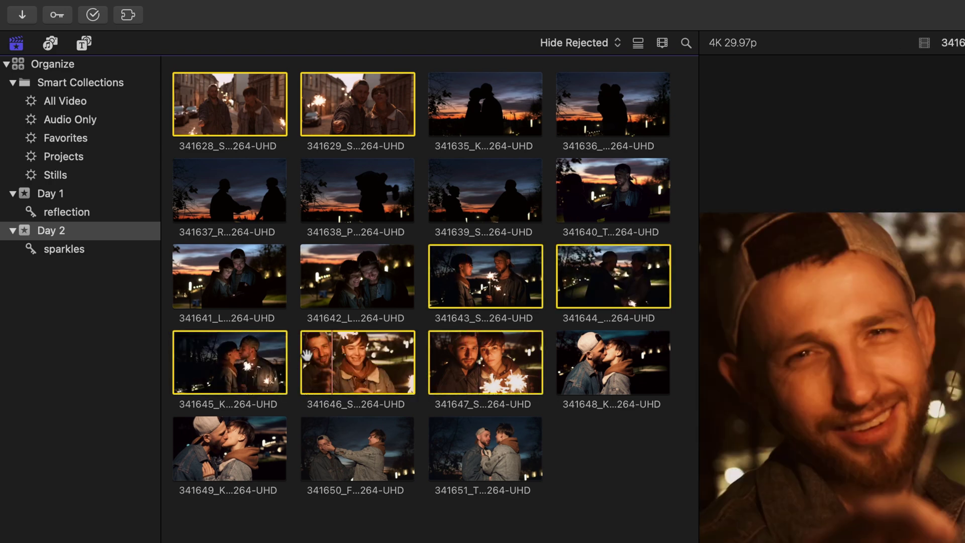
drag(302, 363, 50, 251)
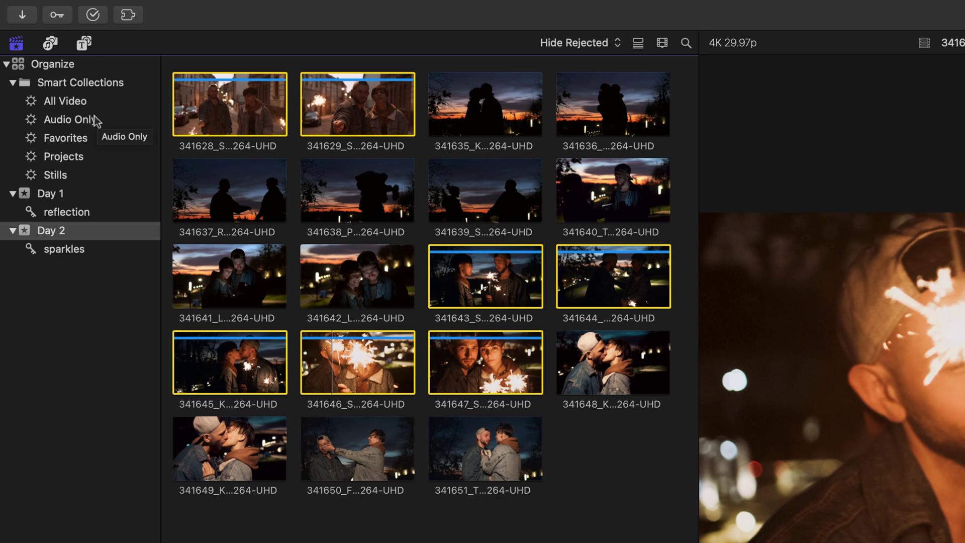
Move clip 341637's source file to the Trash via Reveal in Finder, then return to Final Cut Pro
click(224, 187)
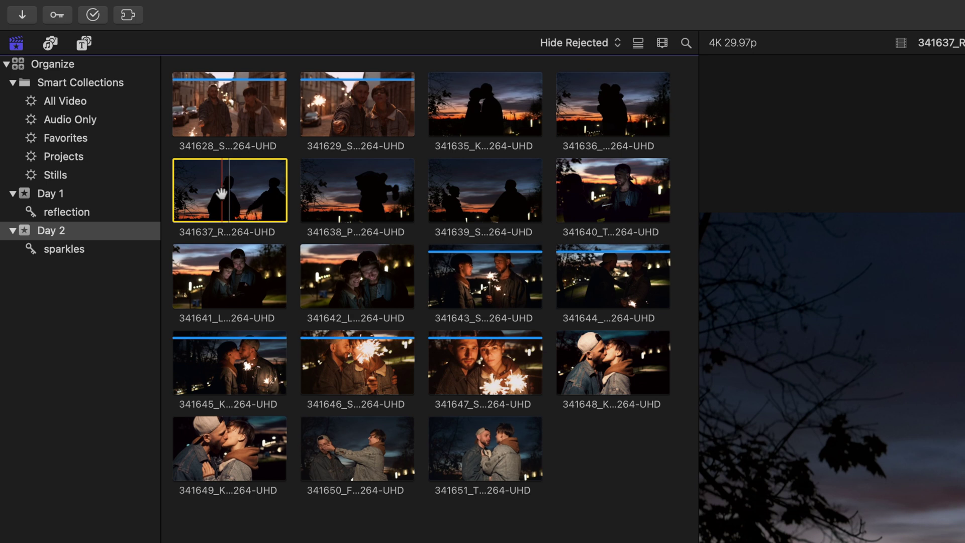
right_click(221, 194)
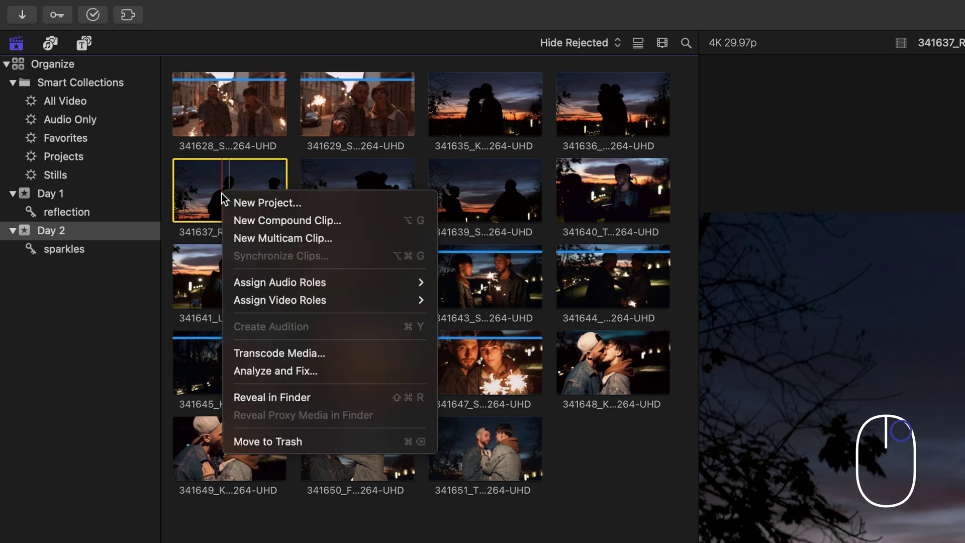
click(372, 398)
right_click(263, 141)
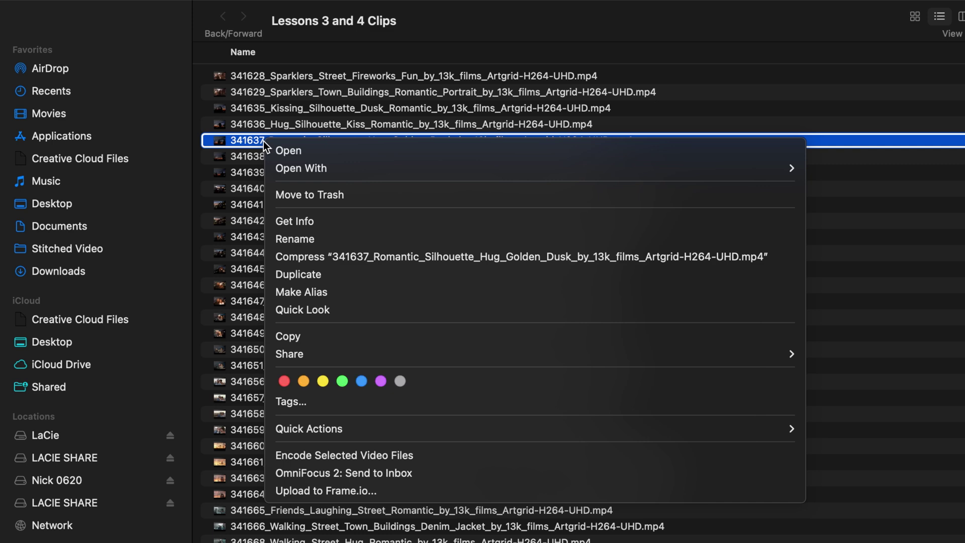
click(355, 201)
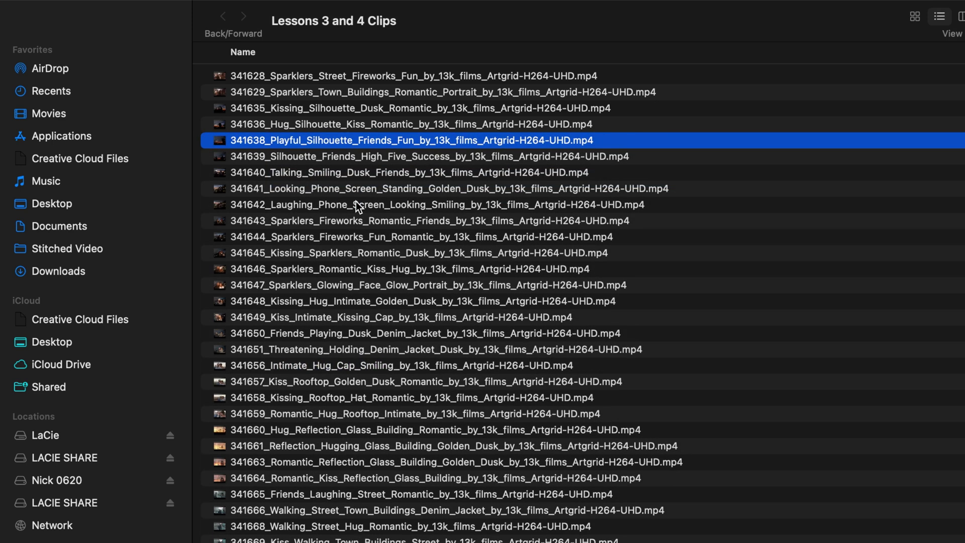
key(super+Tab)
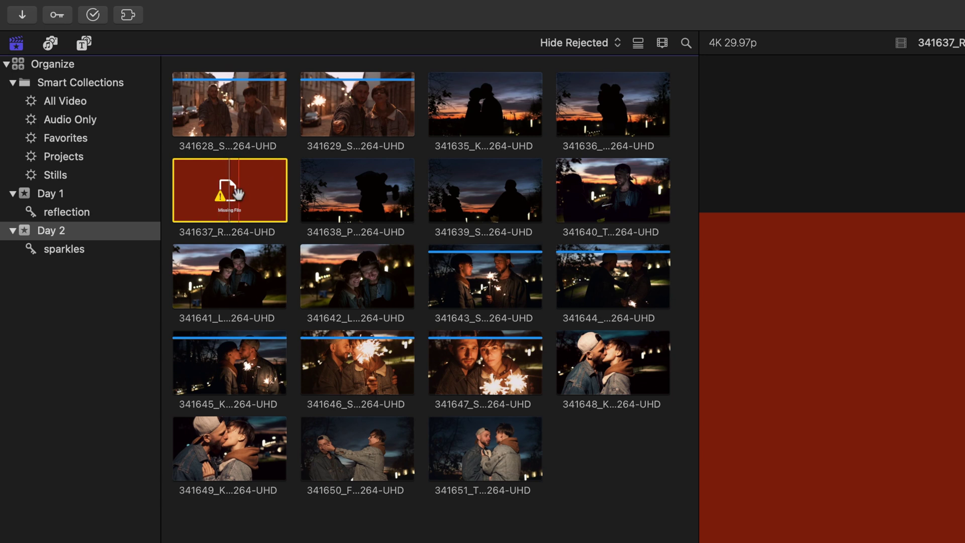
Search the whole library for 'missing' to show only clip 341637
click(58, 69)
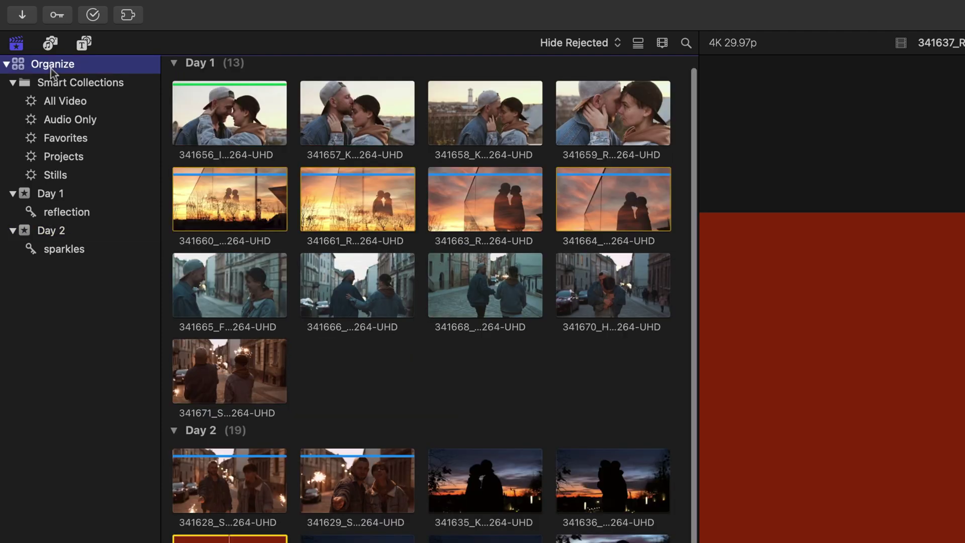
click(686, 44)
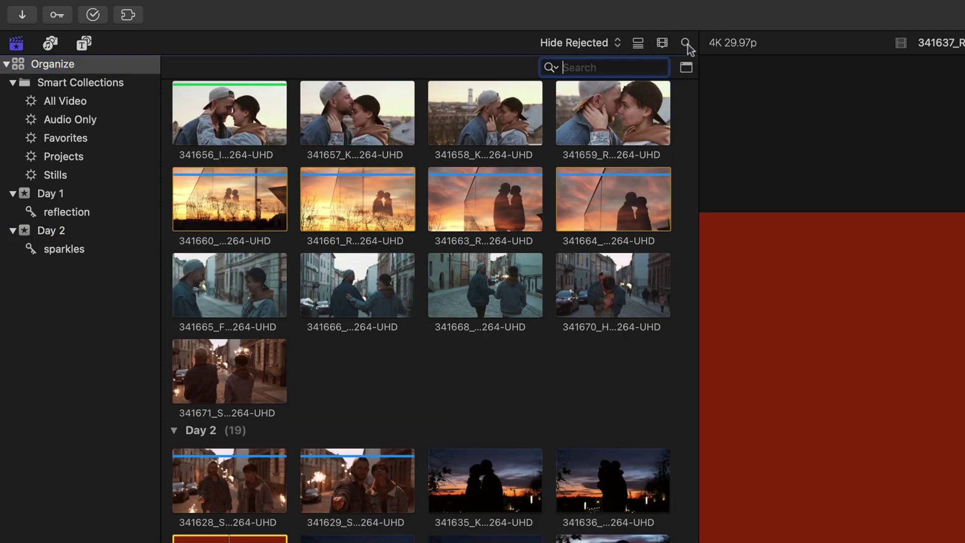
text(missing)
key(Return)
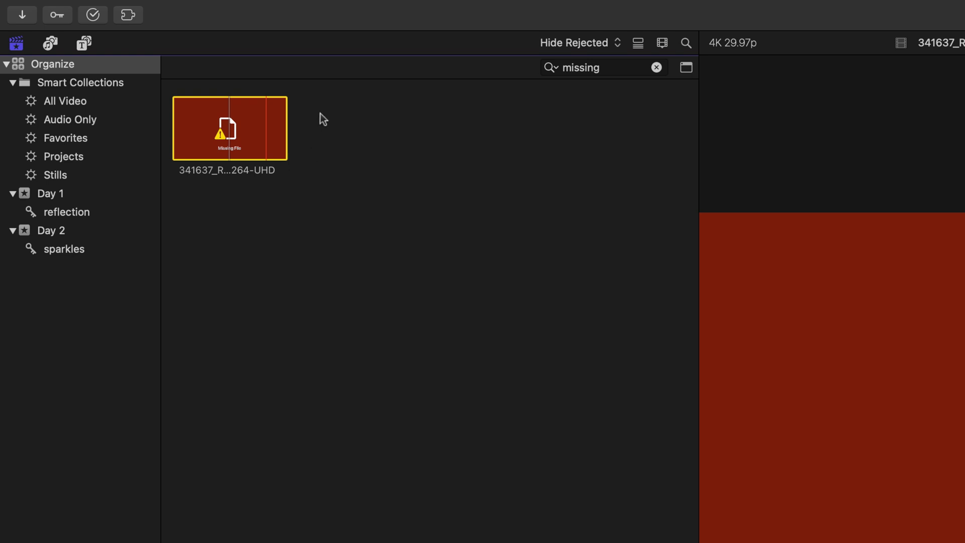
Save the 'missing' search as a library smart collection named 'Missing'
click(686, 67)
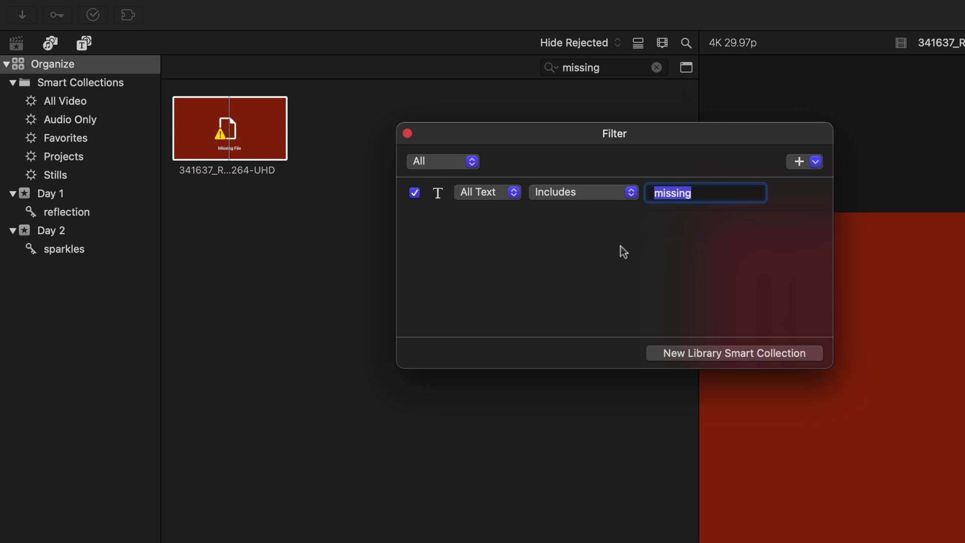
click(749, 353)
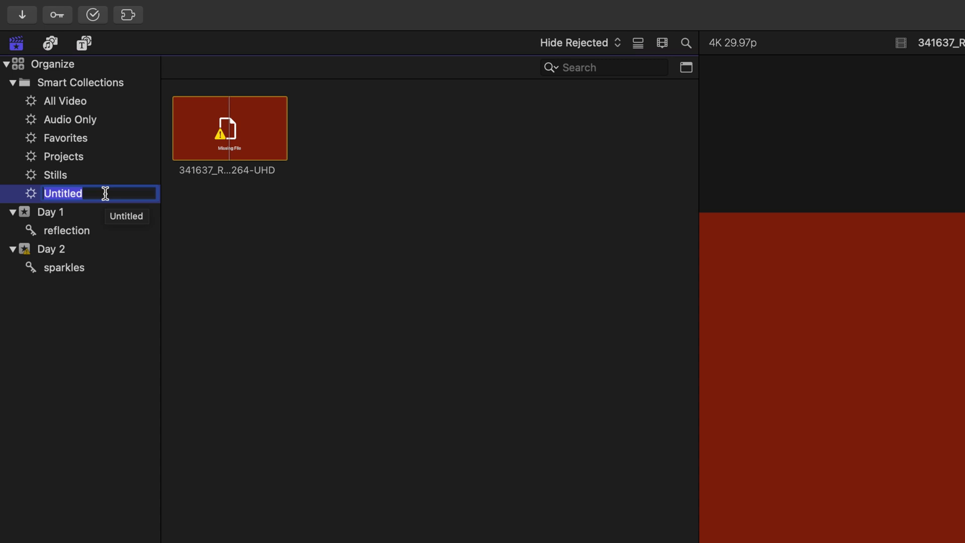
text(Missing)
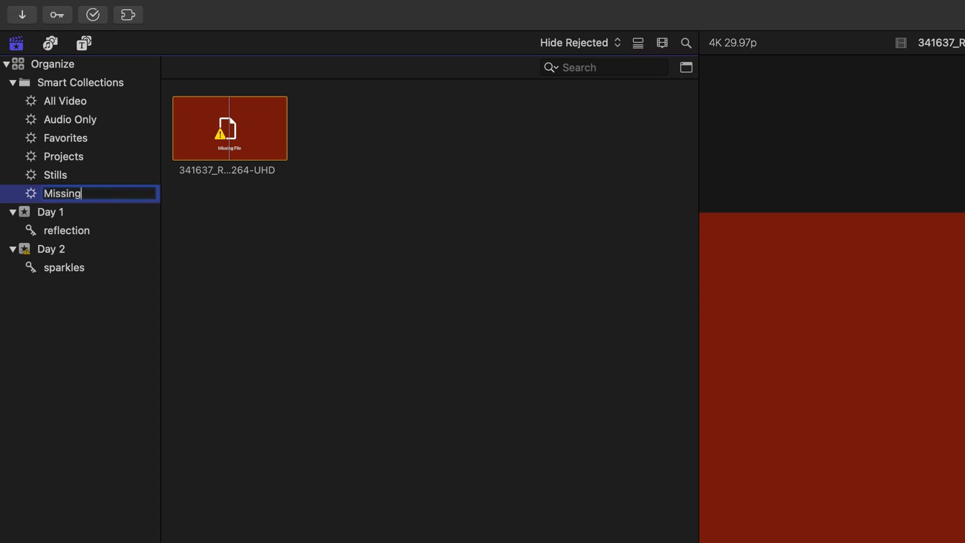
key(Return)
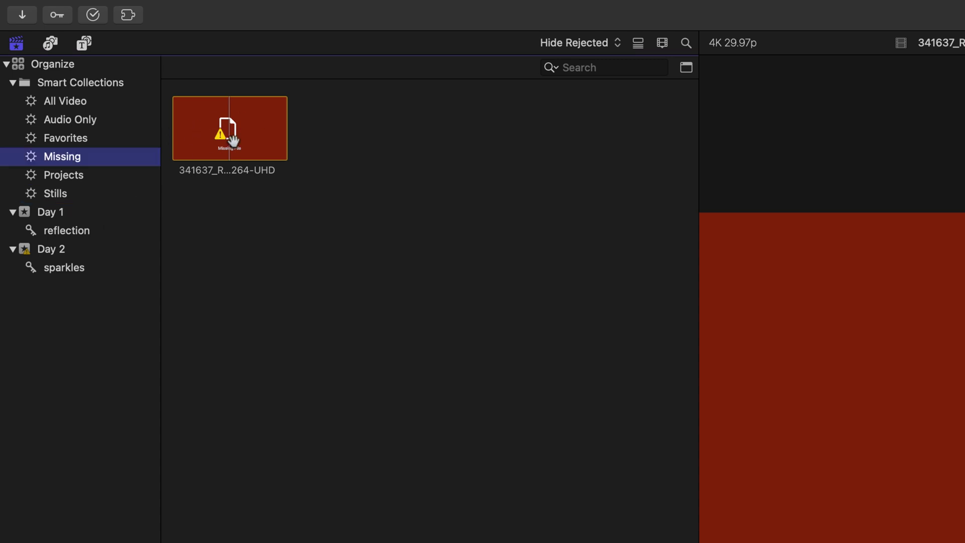
Show all 32 clips of the Organize library, glancing at File > New without choosing anything
click(233, 135)
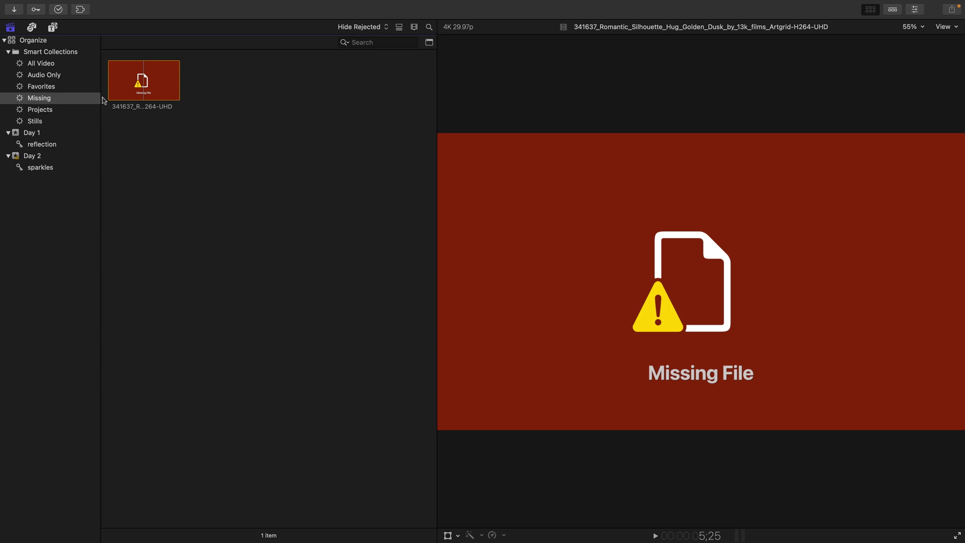
click(33, 43)
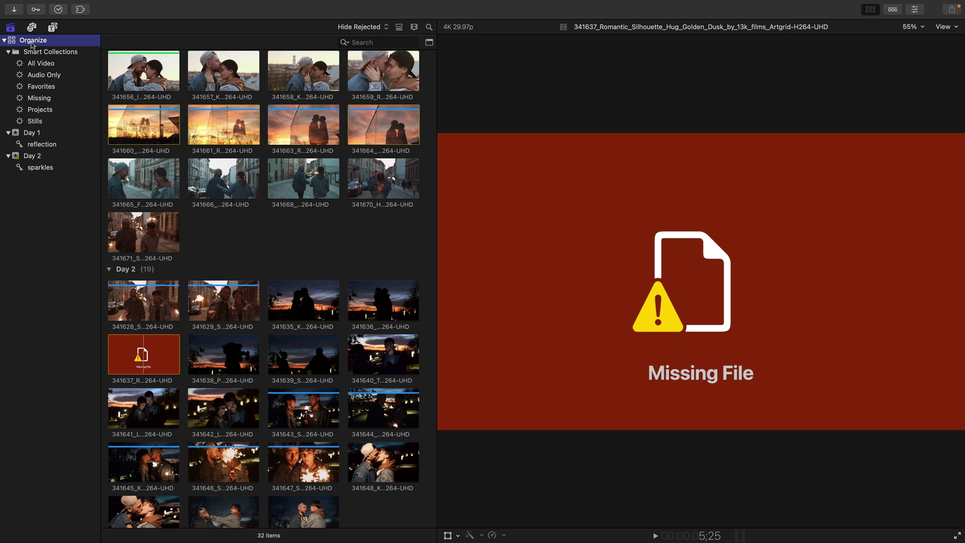
click(83, 6)
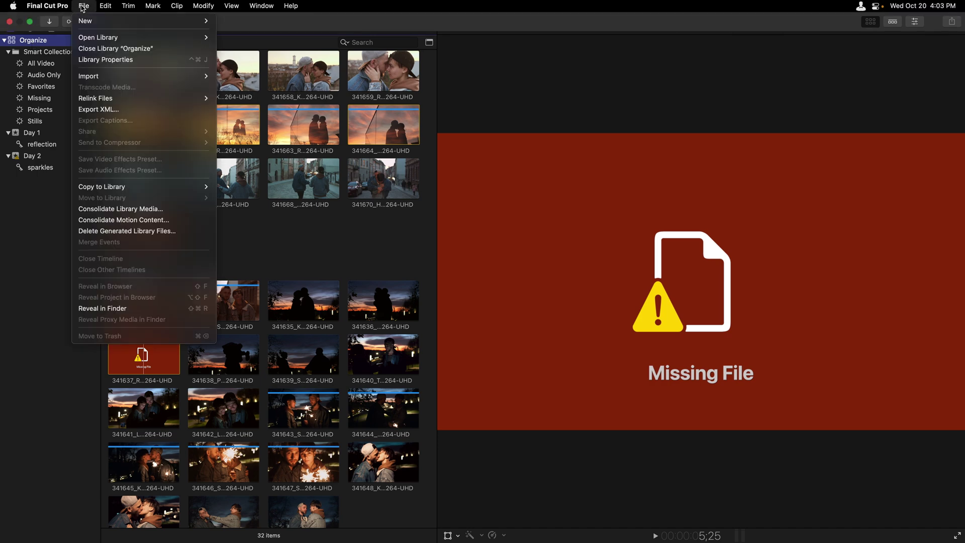
mouse_move(94, 21)
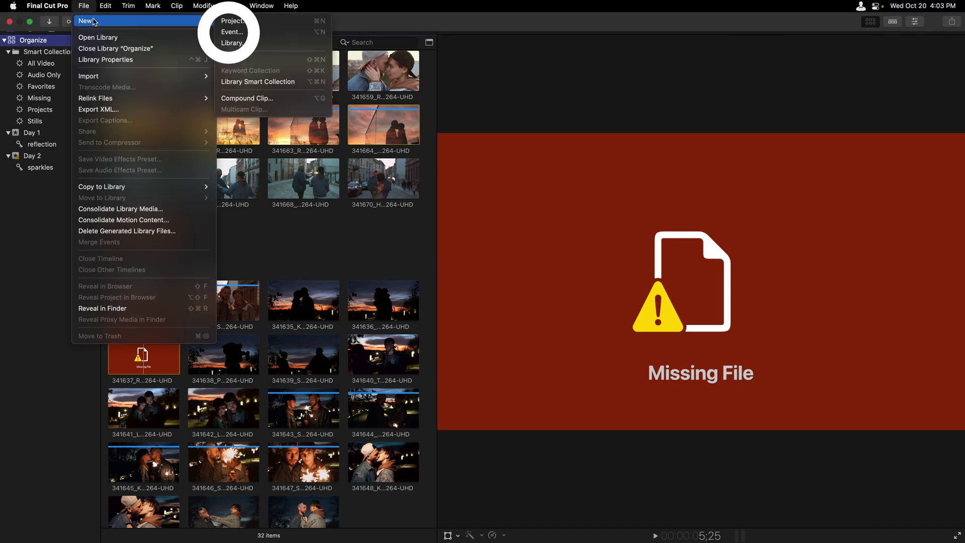
key(Escape)
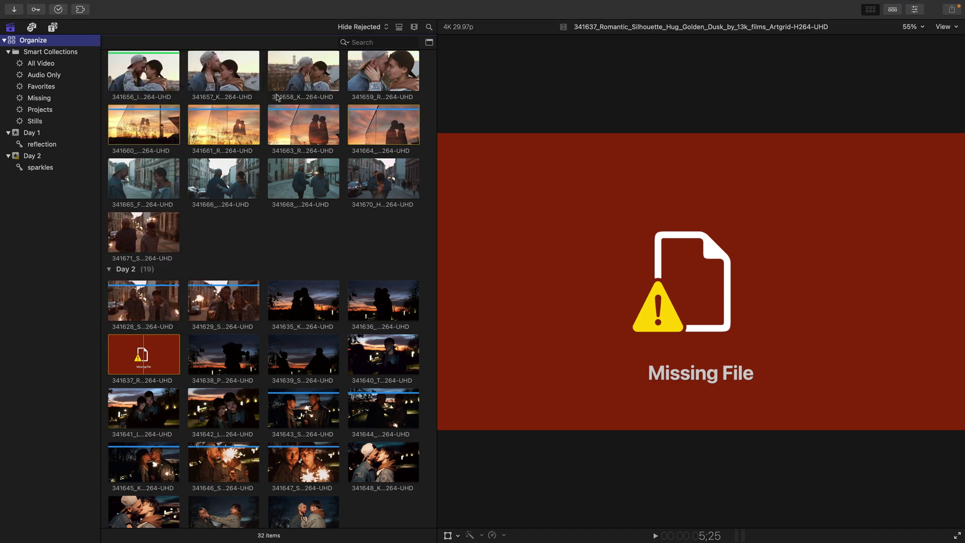
Group the browser clips by Duration and return to thumbnail view
click(400, 28)
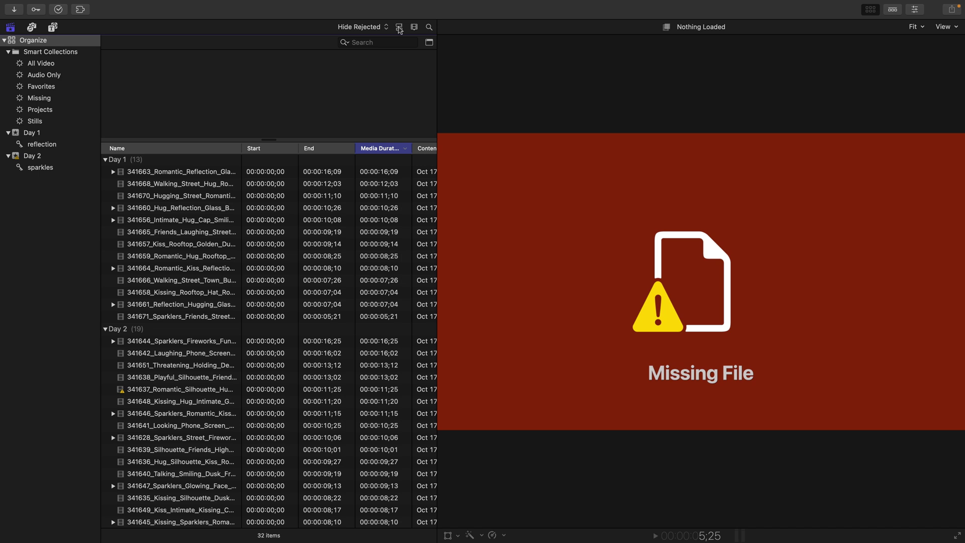
click(414, 27)
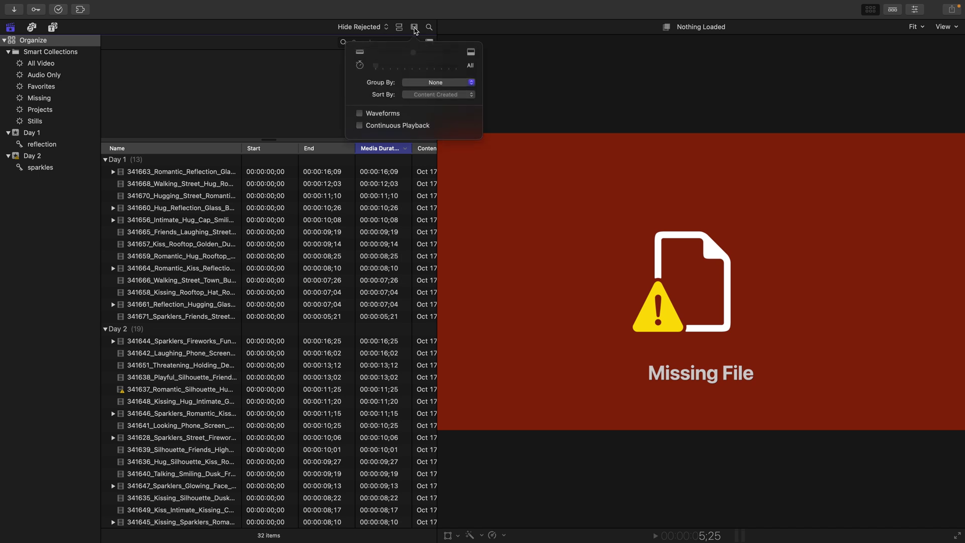
click(445, 84)
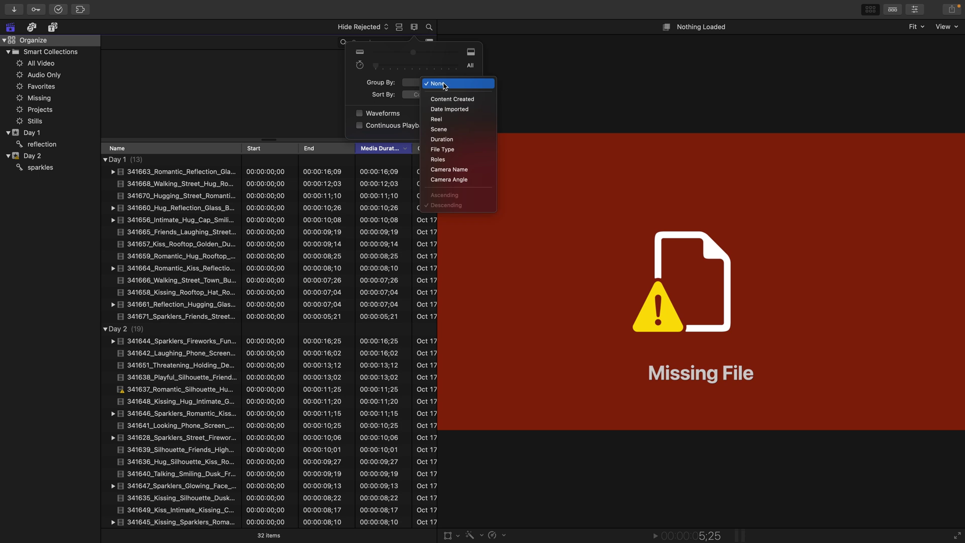
click(460, 138)
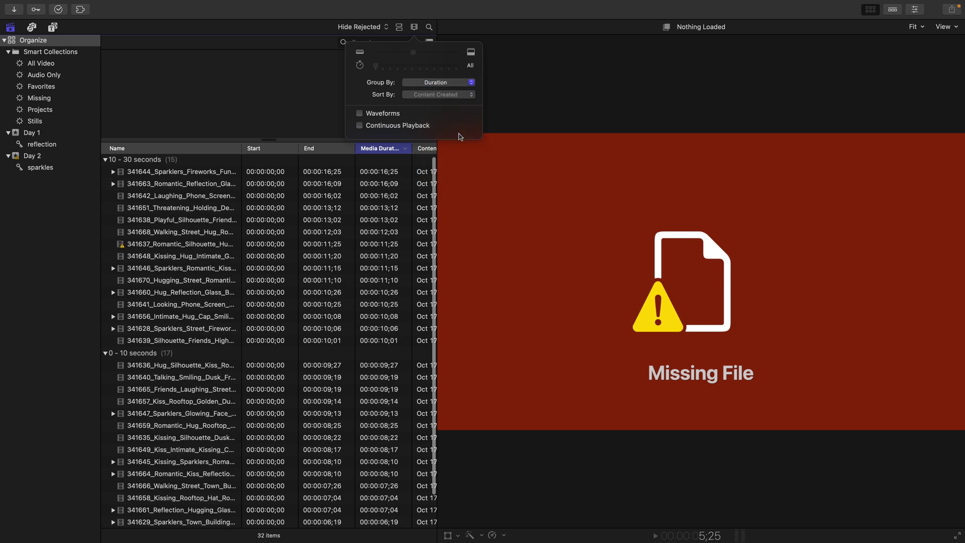
click(399, 27)
click(399, 27)
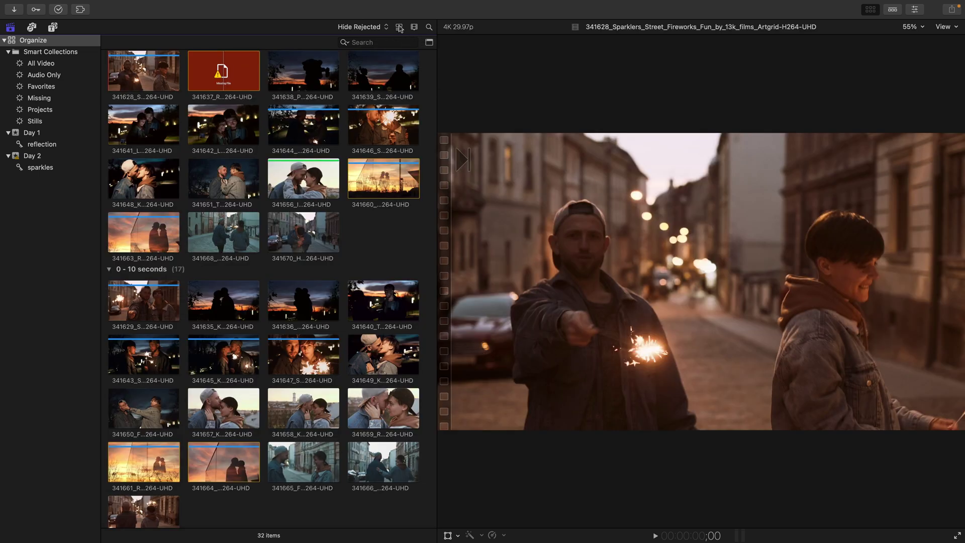
Mark clip 341642 as a favorite, reject clip 341651, then select clip 341641
click(226, 132)
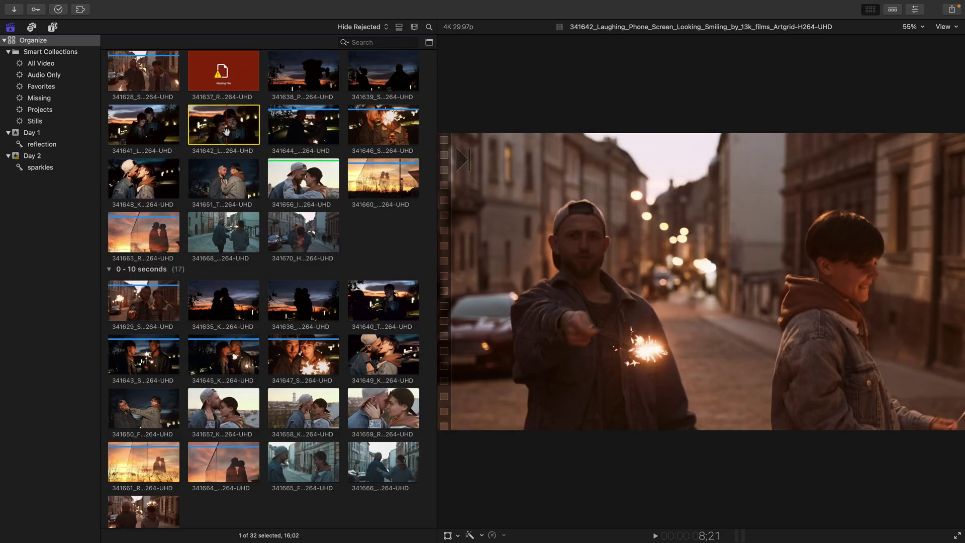
key(f)
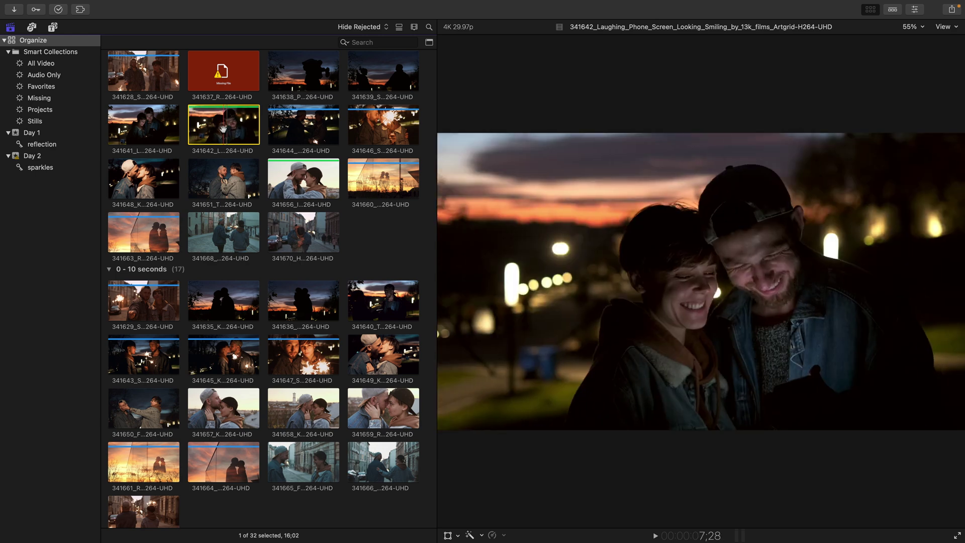
click(231, 171)
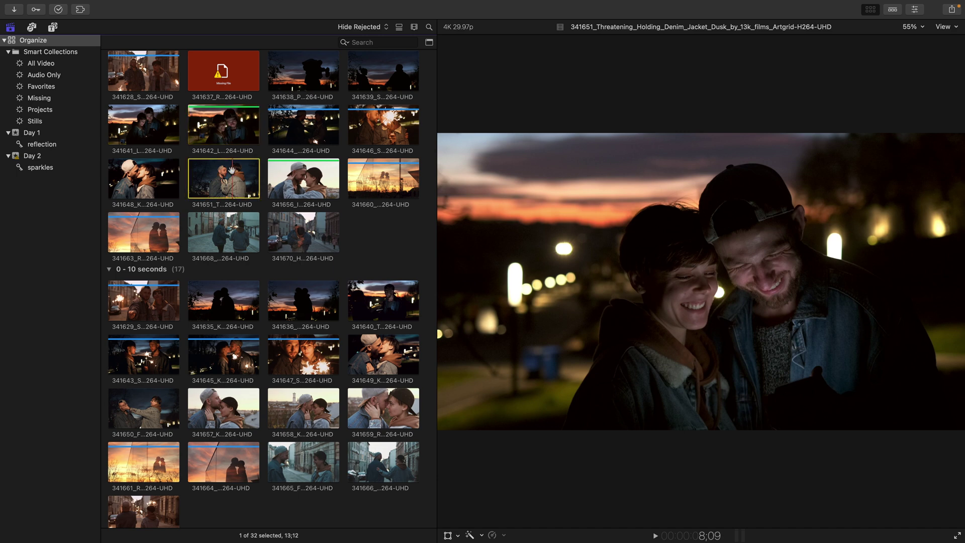
key(Delete)
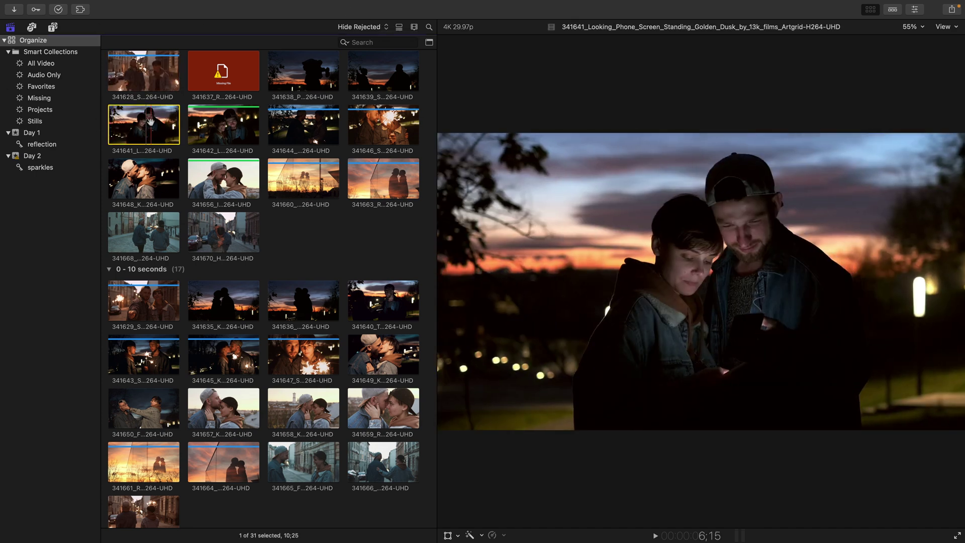
click(145, 124)
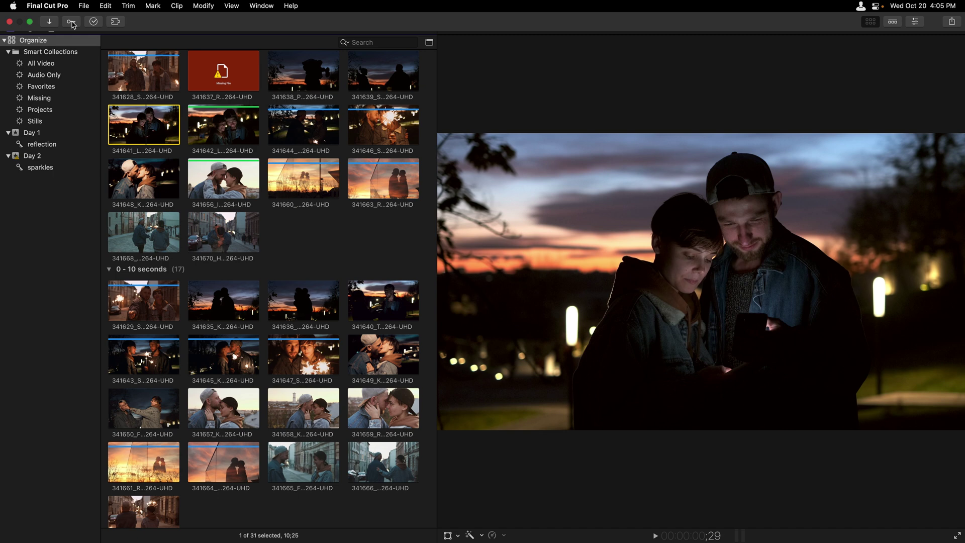